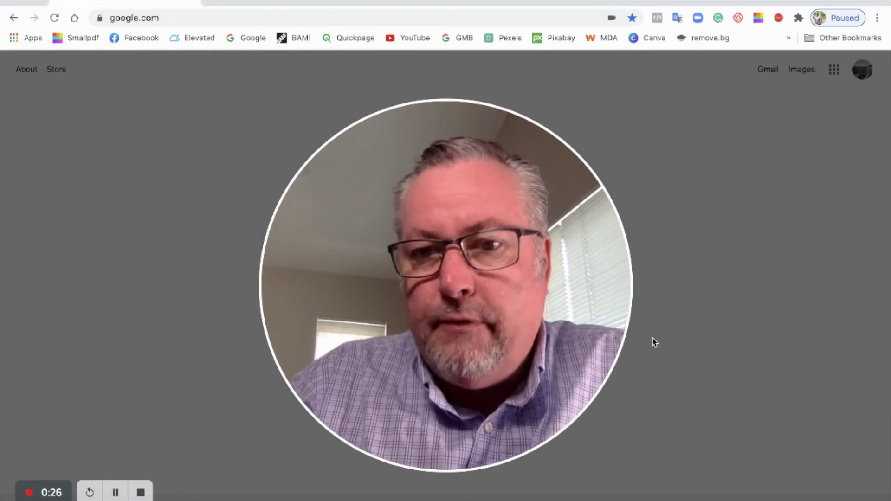
# Check which Google account is signed in from the profile avatar
pyautogui.click(670, 340)
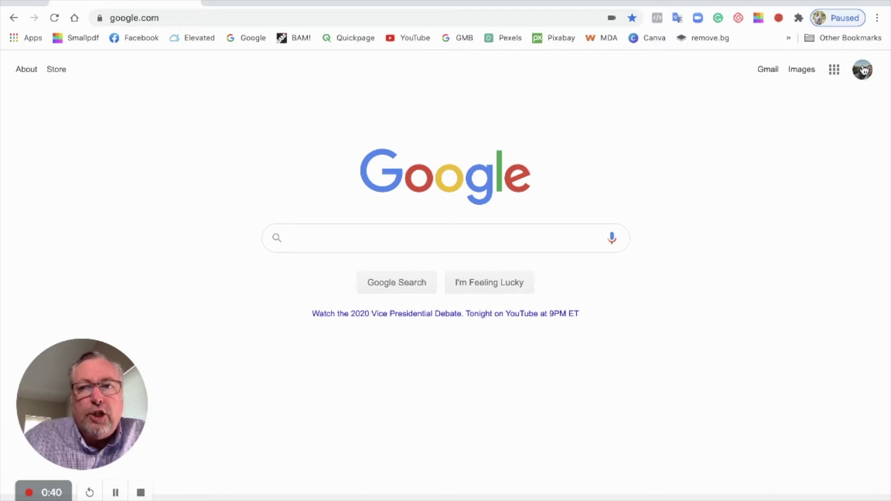
pyautogui.click(865, 71)
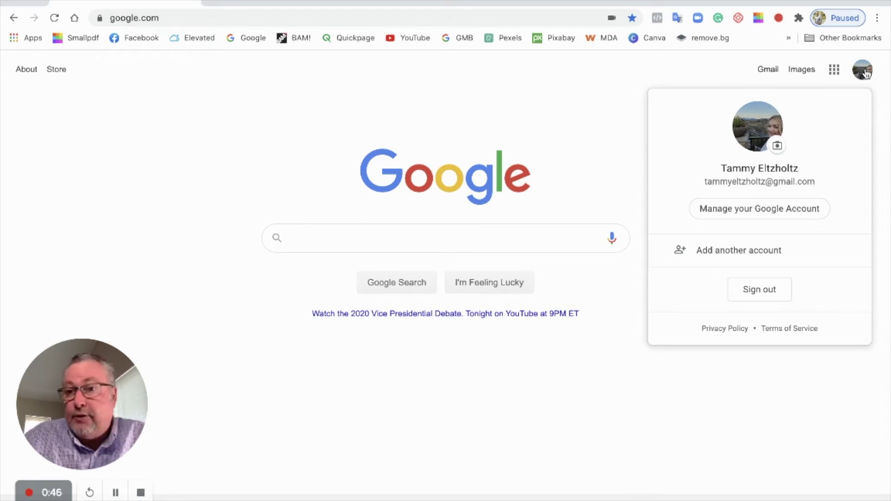
pyautogui.click(866, 73)
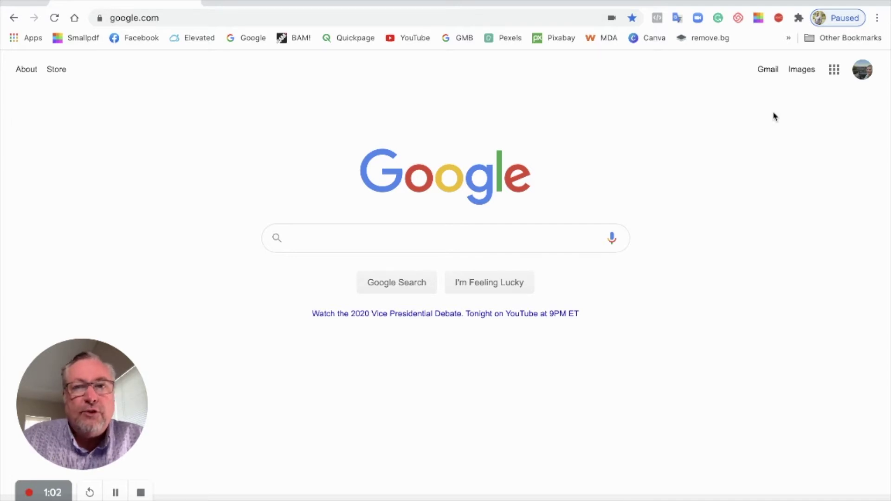
# Go to business.google.com from the address bar
pyautogui.click(314, 20)
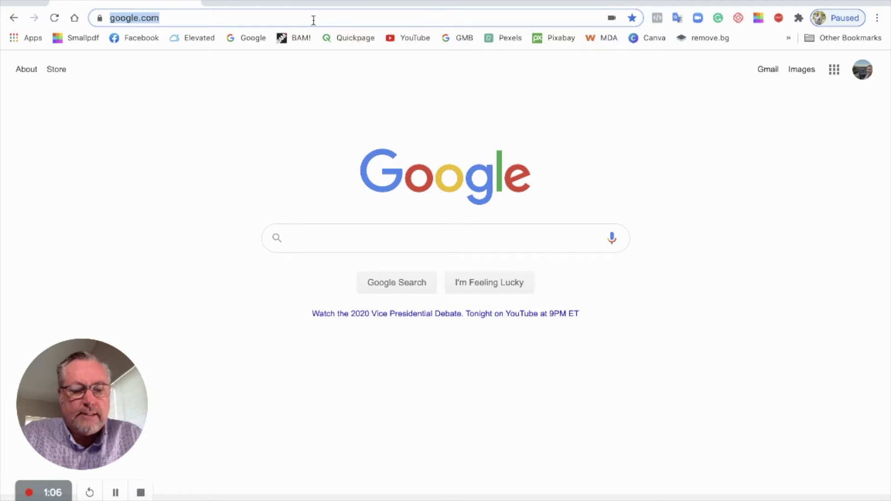
pyautogui.write('busine')
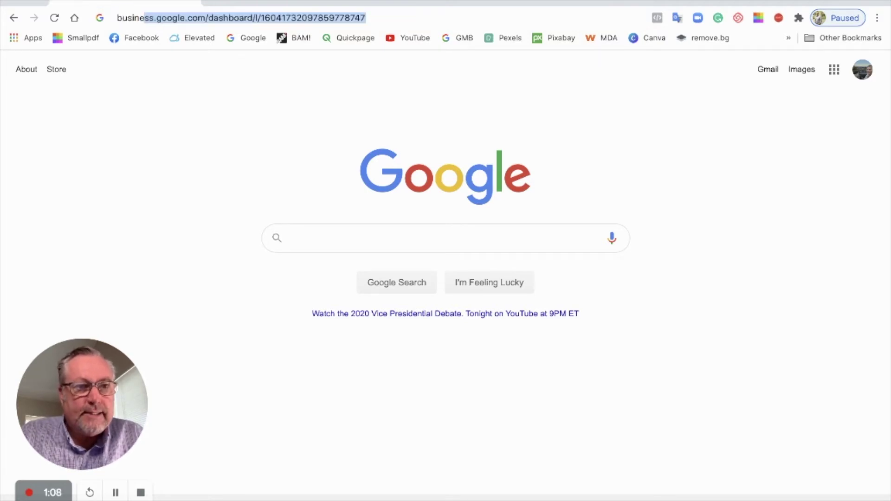
pyautogui.write('ss.c')
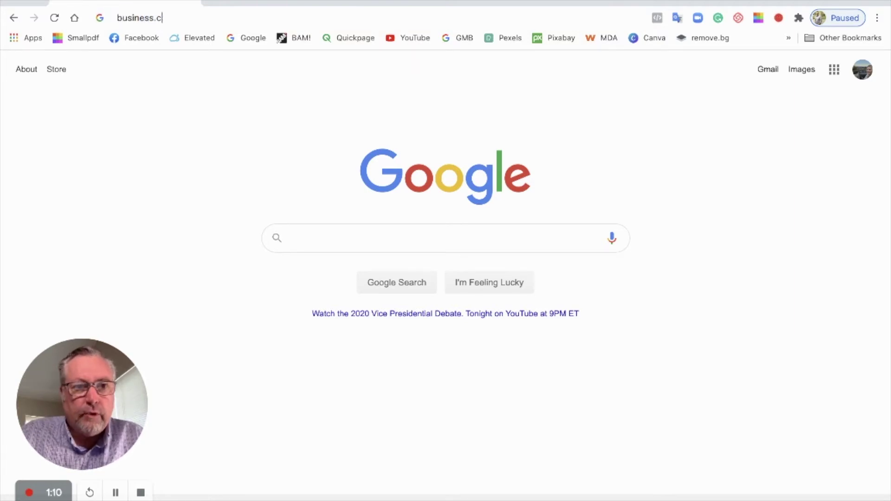
pyautogui.press('BackSpace')
pyautogui.write('google.com')
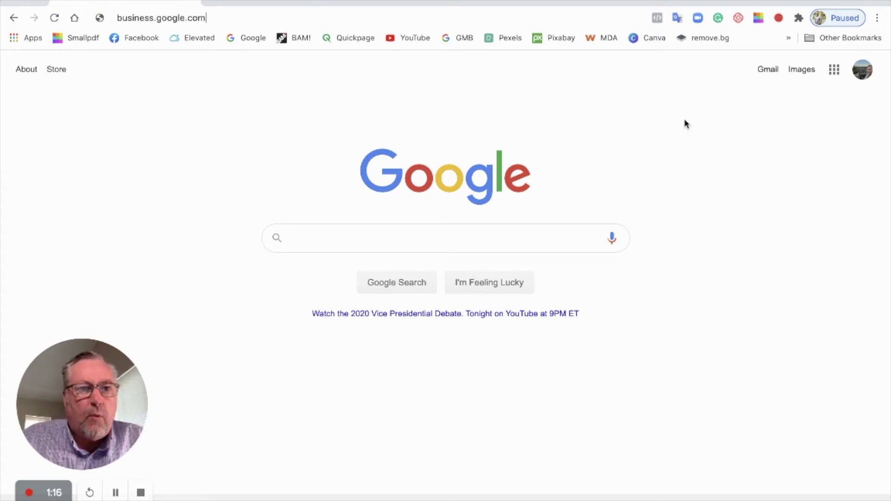
pyautogui.press('Return')
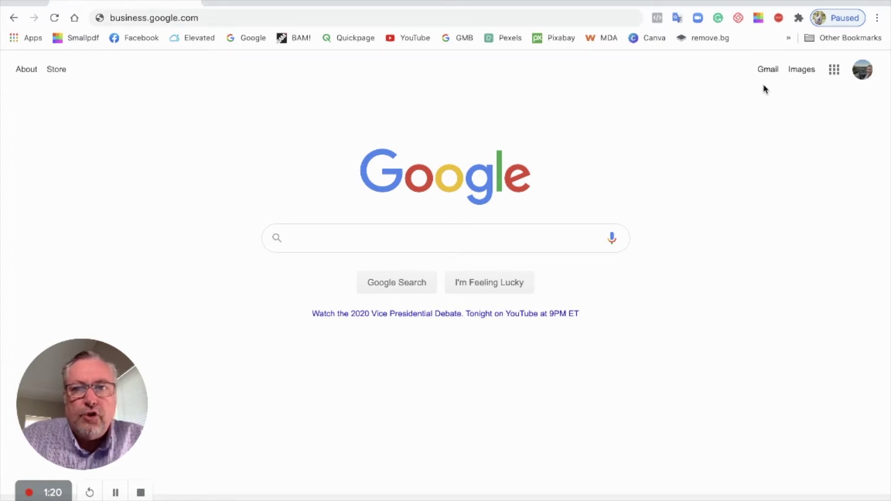
# Browse the Google apps panel and follow More from Google to the full products list
pyautogui.click(835, 71)
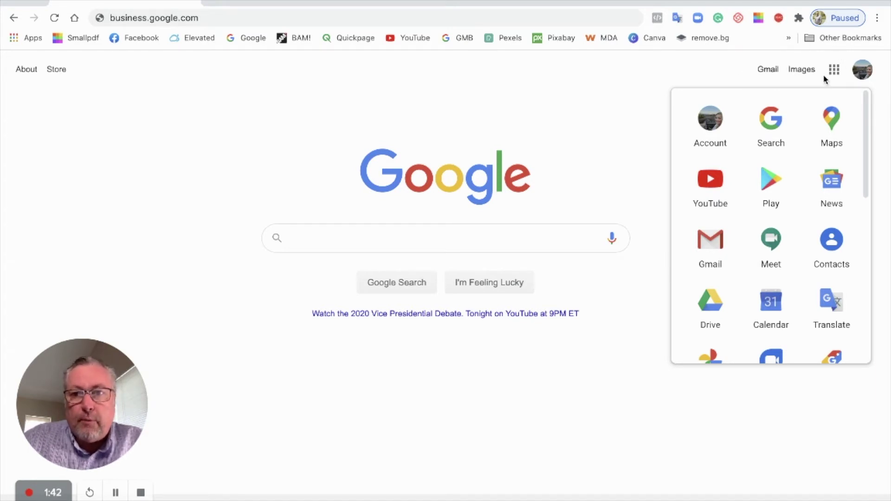
pyautogui.scroll(-1, 816, 125)
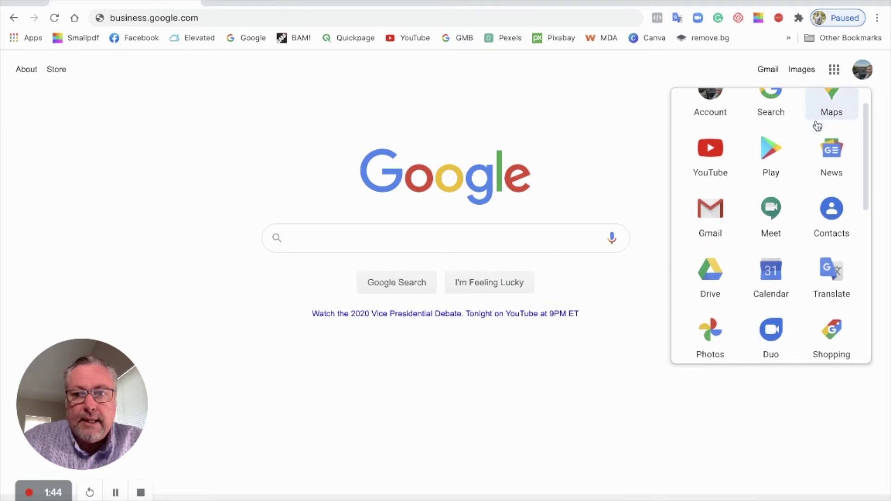
pyautogui.scroll(2, 820, 122)
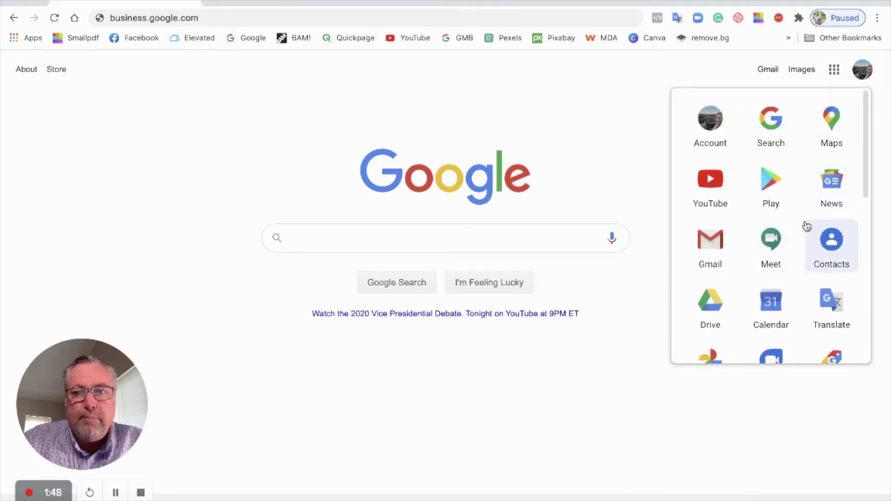
pyautogui.scroll(-2, 808, 211)
pyautogui.scroll(2, 808, 212)
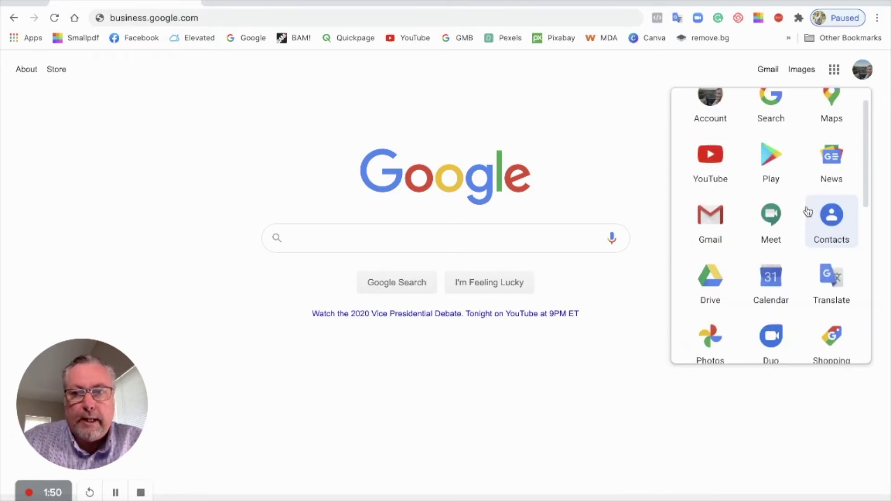
pyautogui.scroll(1, 808, 211)
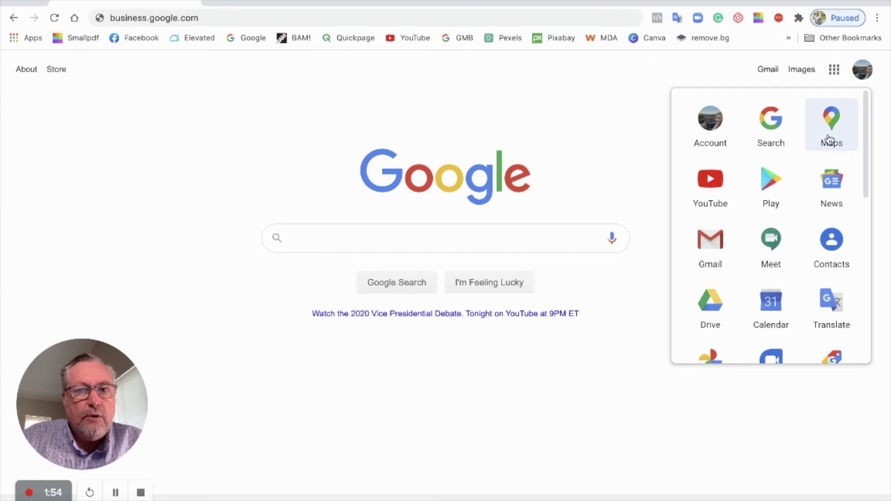
pyautogui.scroll(-1, 795, 178)
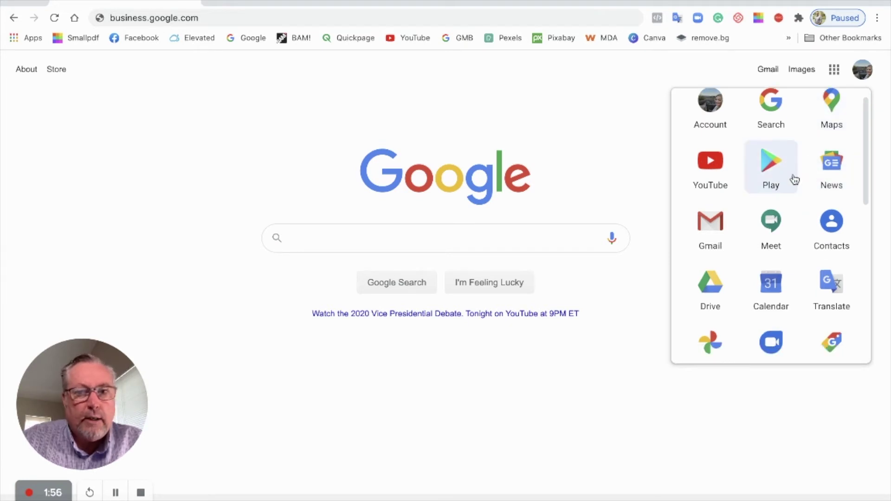
pyautogui.scroll(-4, 794, 180)
pyautogui.scroll(1, 794, 179)
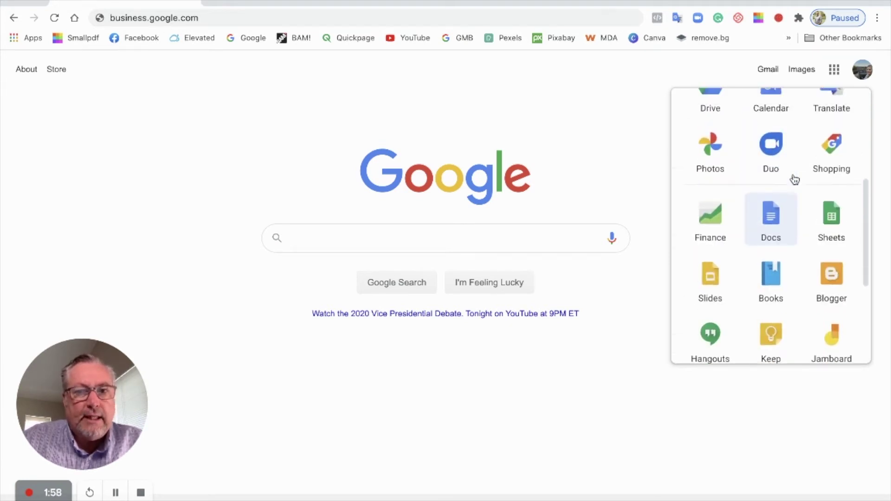
pyautogui.scroll(-3, 795, 179)
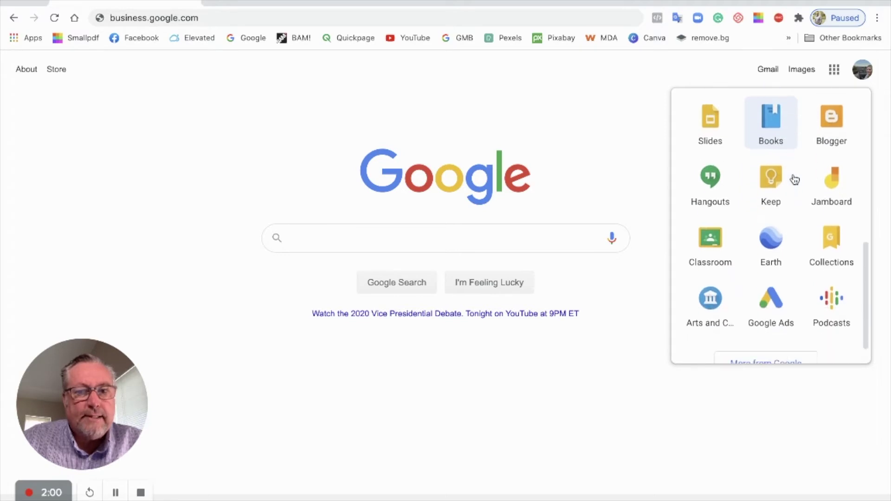
pyautogui.scroll(-1, 794, 179)
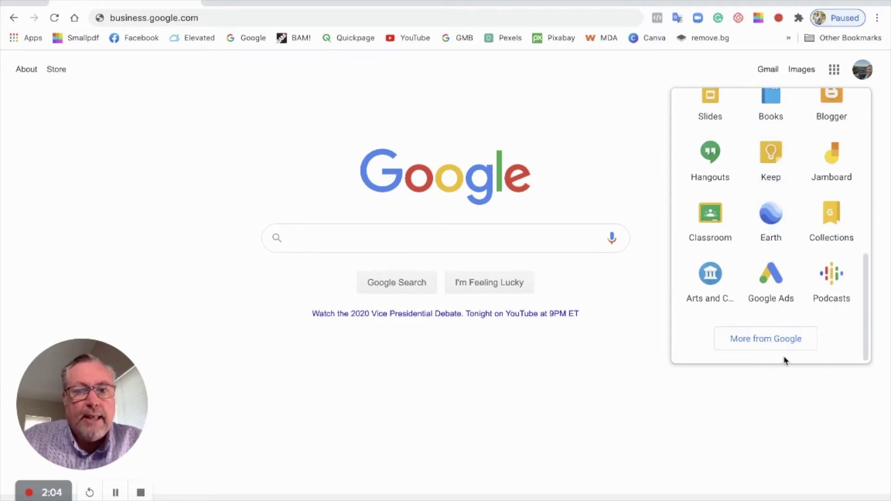
pyautogui.click(763, 341)
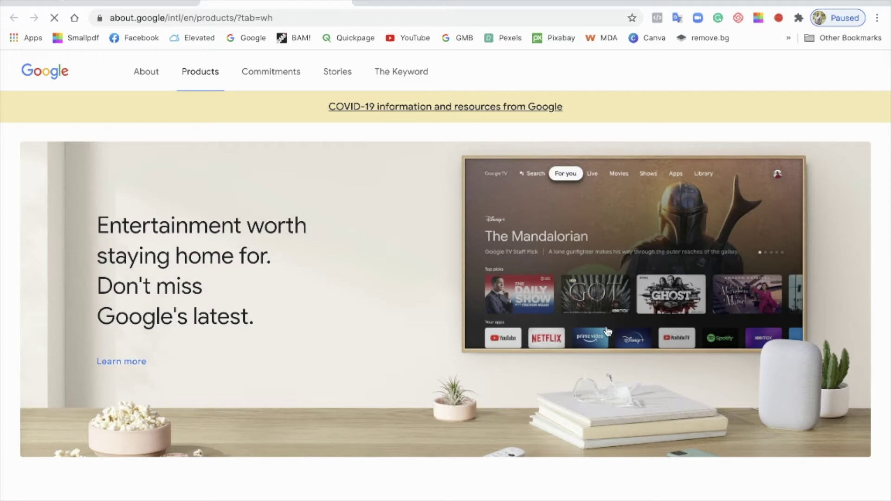
# Scroll the All products page and expand For business to reveal Google My Business
pyautogui.scroll(-2, 607, 331)
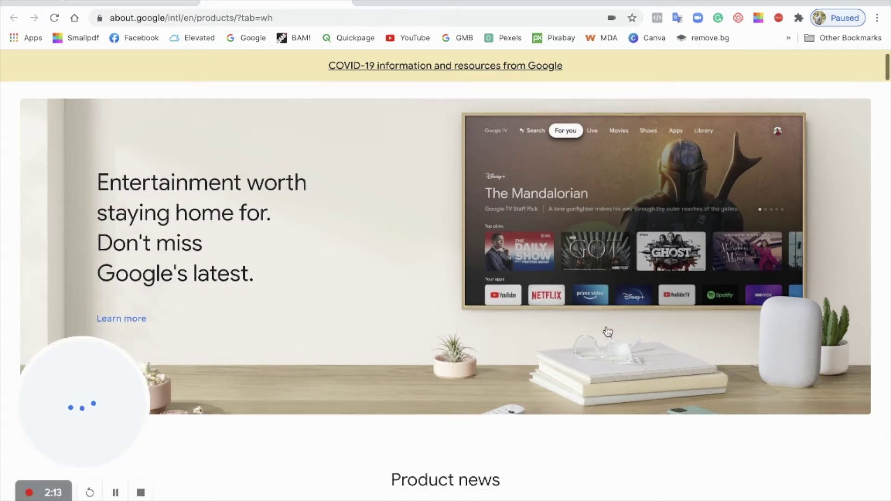
pyautogui.scroll(-2, 608, 331)
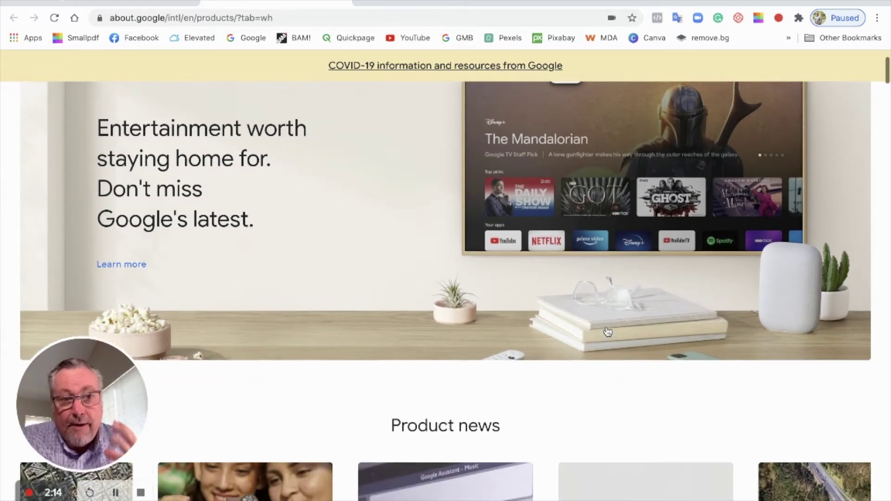
pyautogui.scroll(-6, 608, 331)
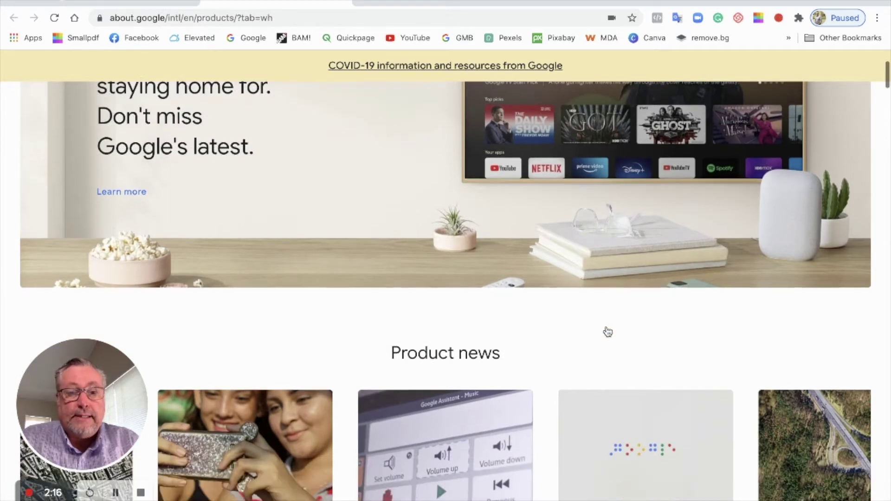
pyautogui.scroll(-10, 608, 331)
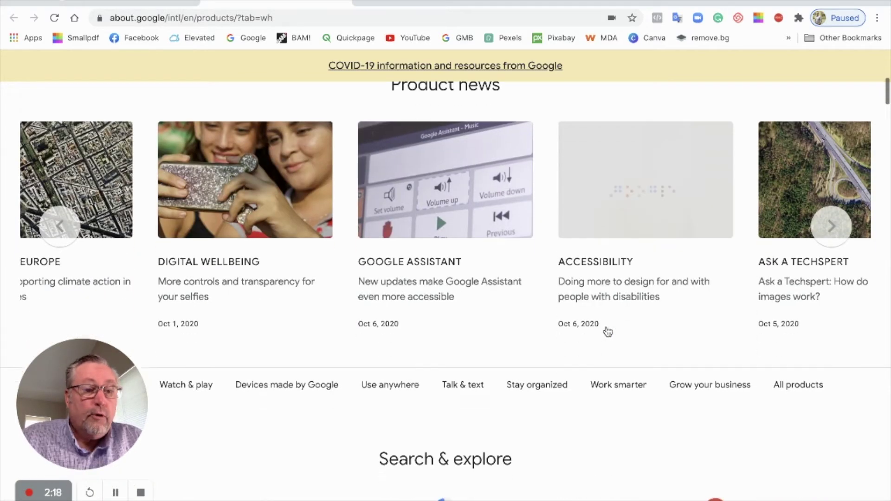
pyautogui.scroll(-20, 607, 331)
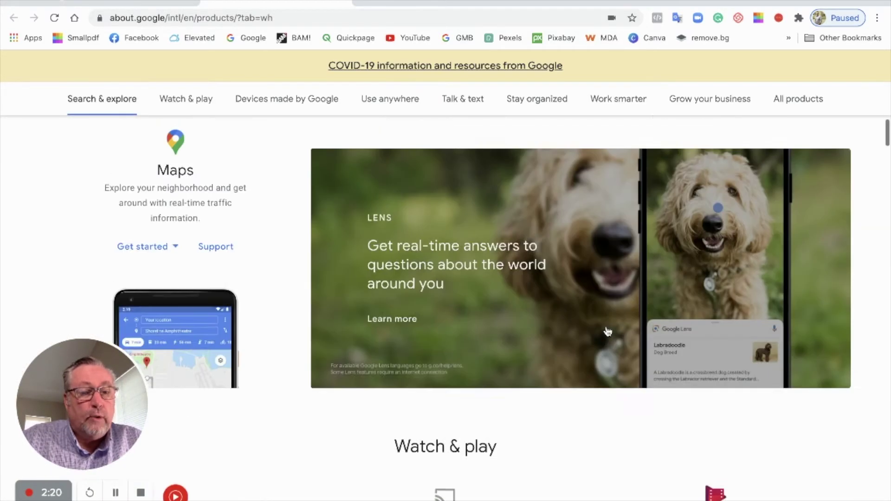
pyautogui.scroll(-18, 607, 331)
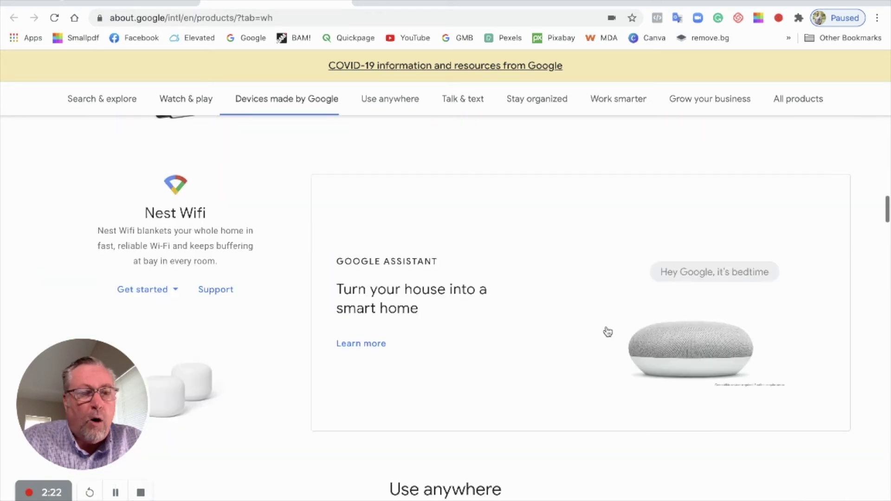
pyautogui.scroll(-18, 607, 331)
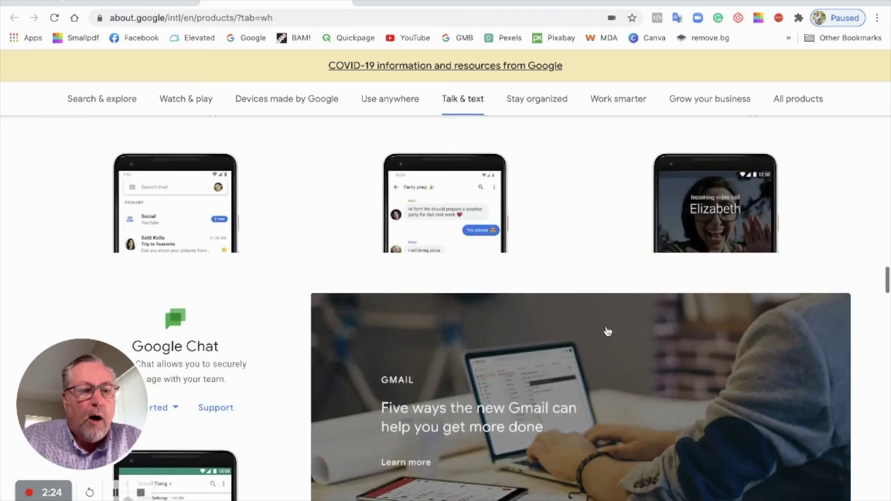
pyautogui.scroll(-18, 607, 331)
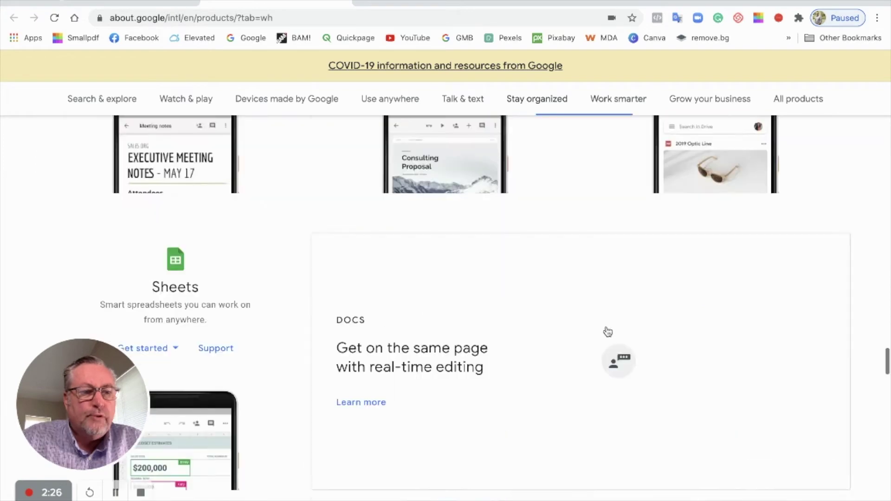
pyautogui.scroll(-20, 607, 331)
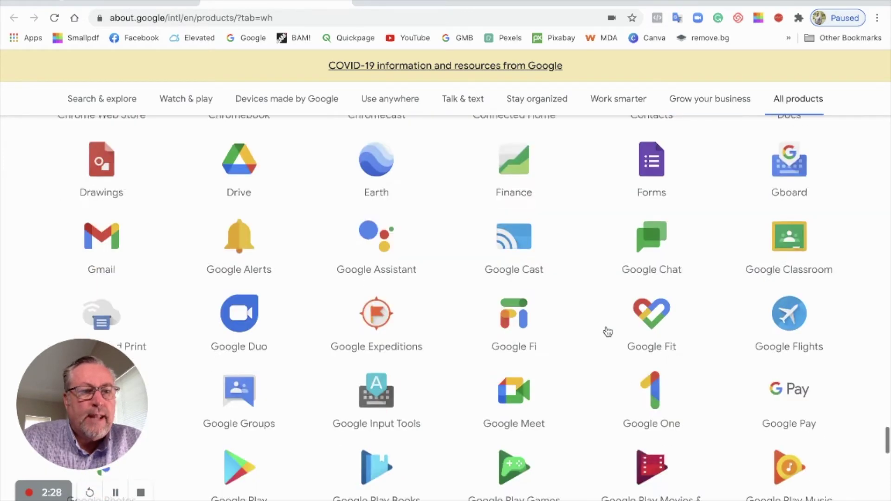
pyautogui.scroll(-3, 607, 331)
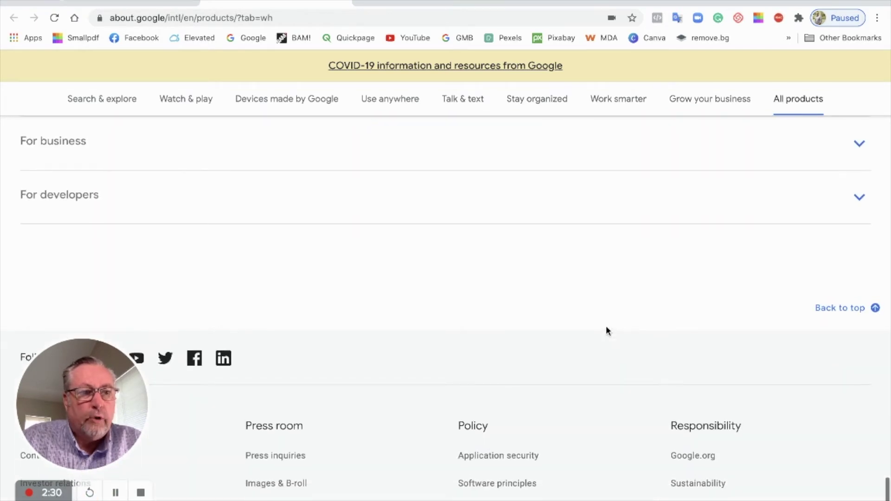
pyautogui.scroll(3, 607, 330)
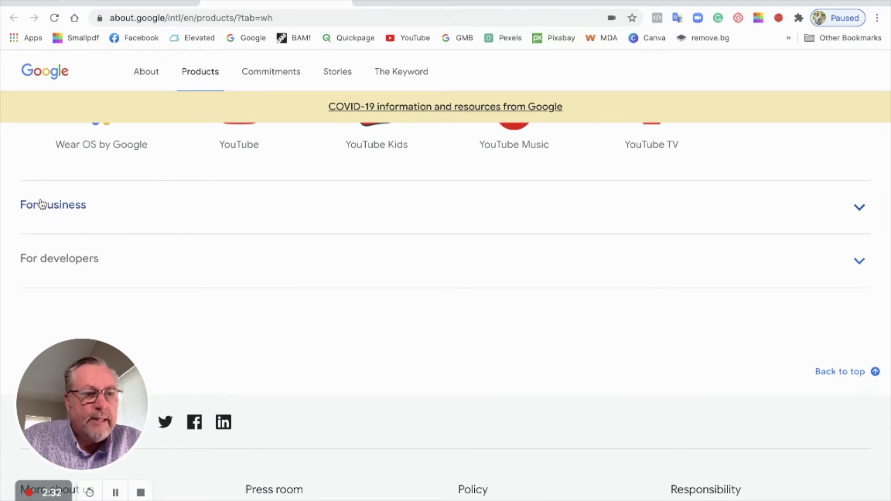
pyautogui.click(68, 207)
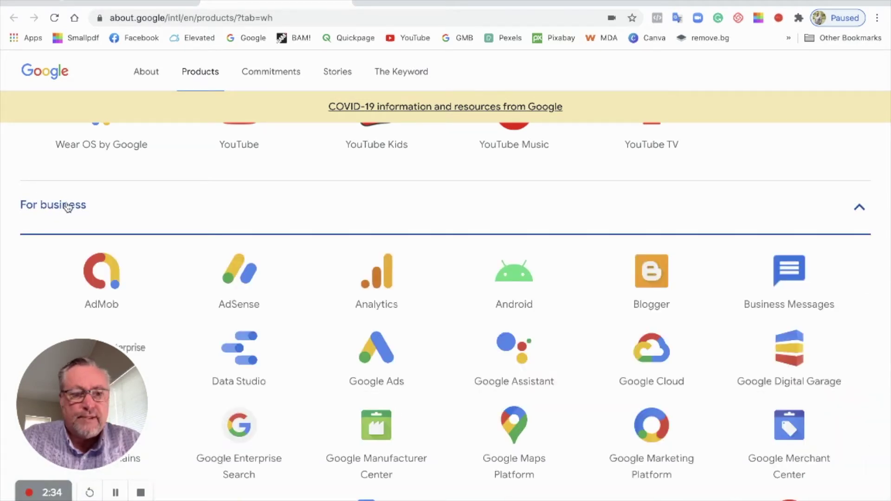
pyautogui.scroll(-5, 478, 270)
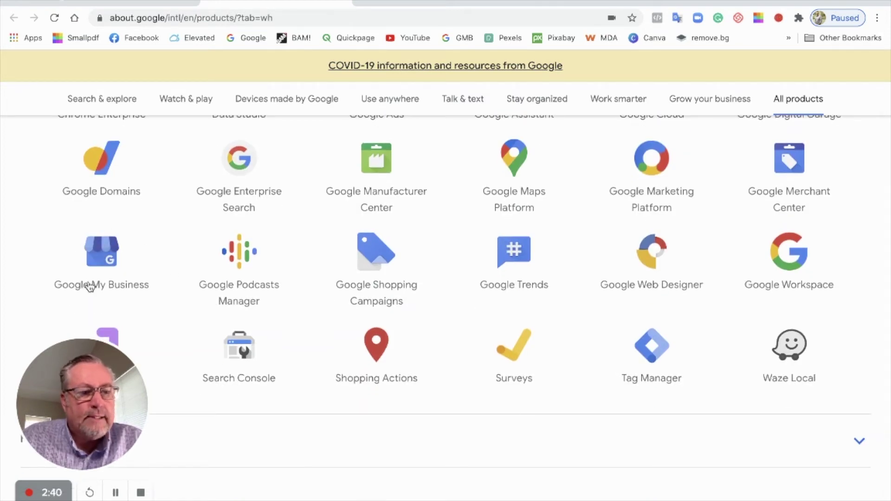
# Open the Google My Business landing page and scroll toward Manage now
pyautogui.click(102, 257)
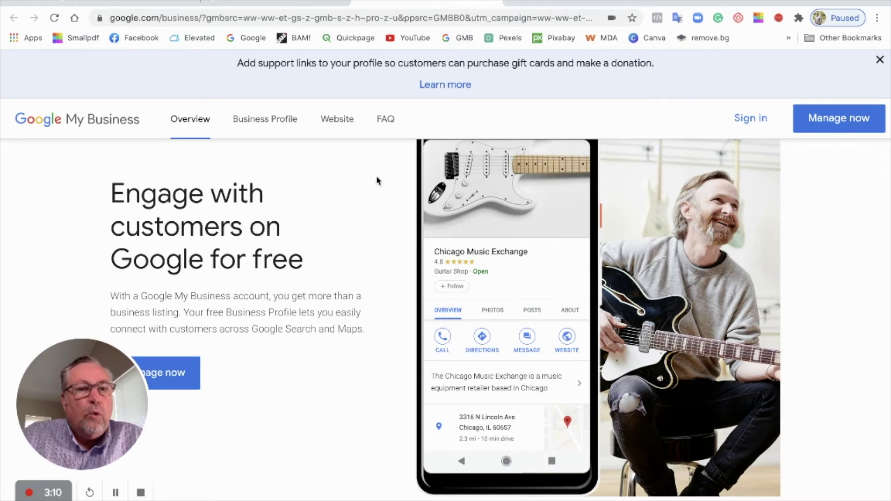
pyautogui.scroll(-1, 400, 215)
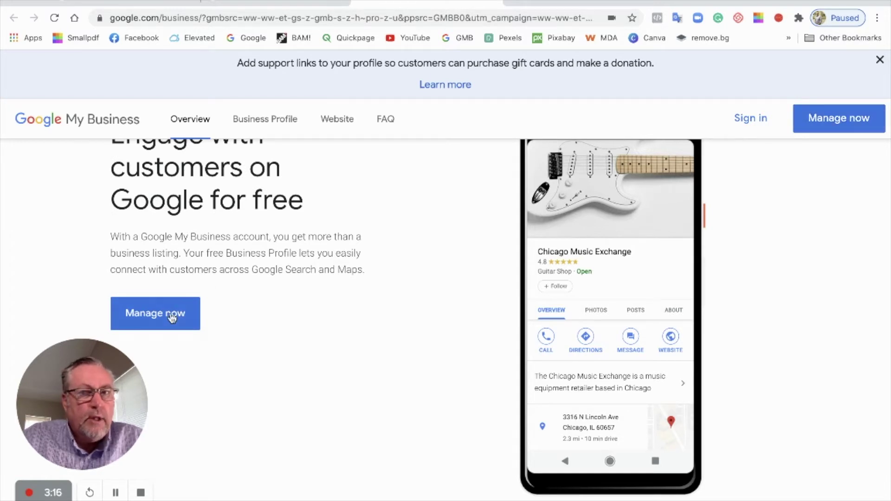
# Create a new business named after the agent and confirm the name
pyautogui.click(834, 120)
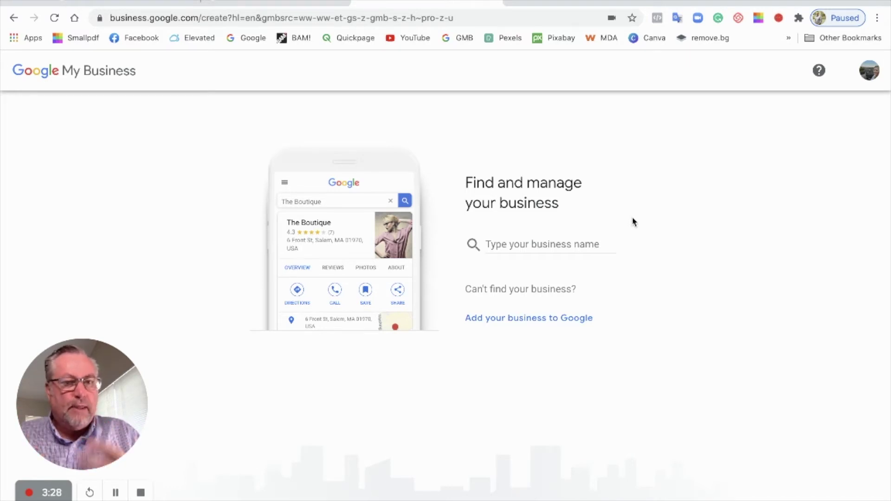
pyautogui.click(537, 244)
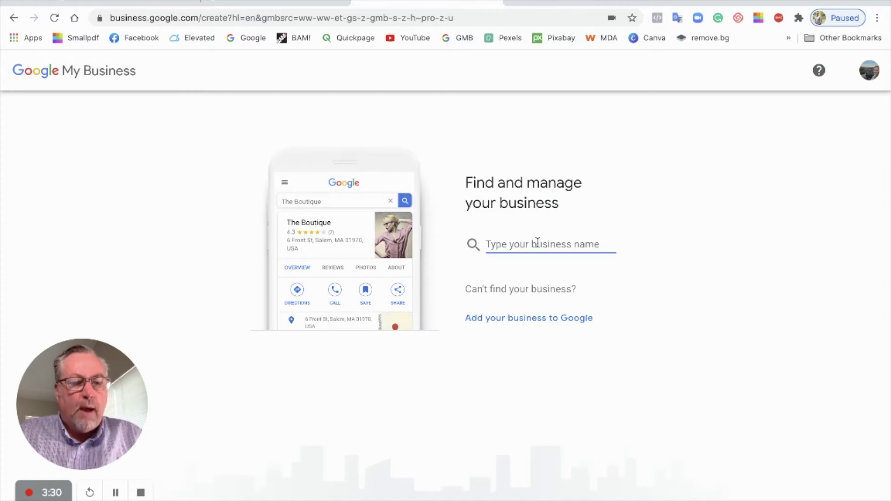
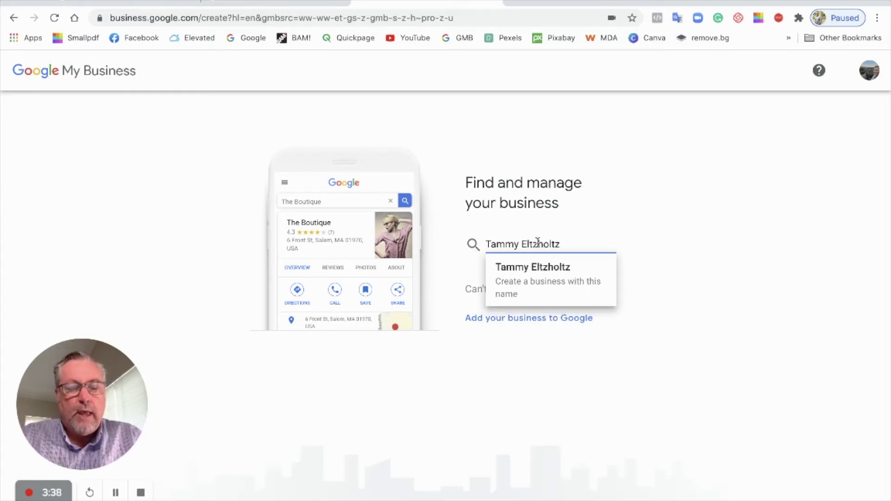
pyautogui.click(522, 271)
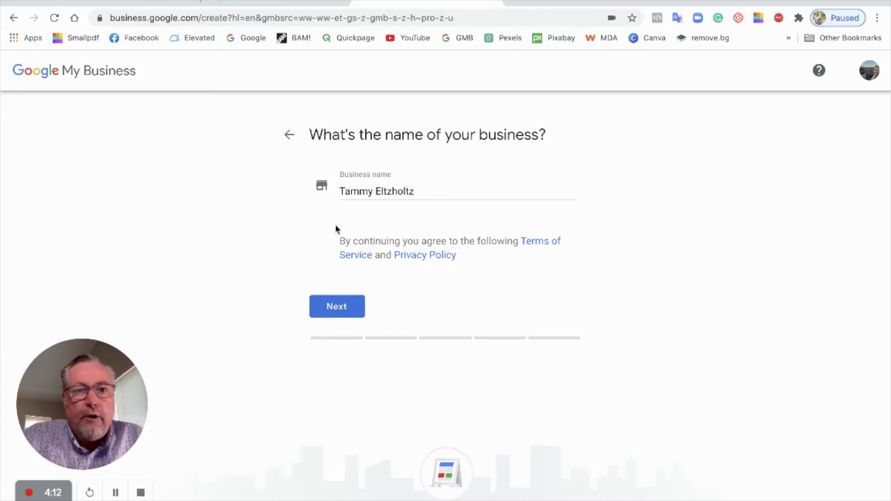
pyautogui.click(342, 309)
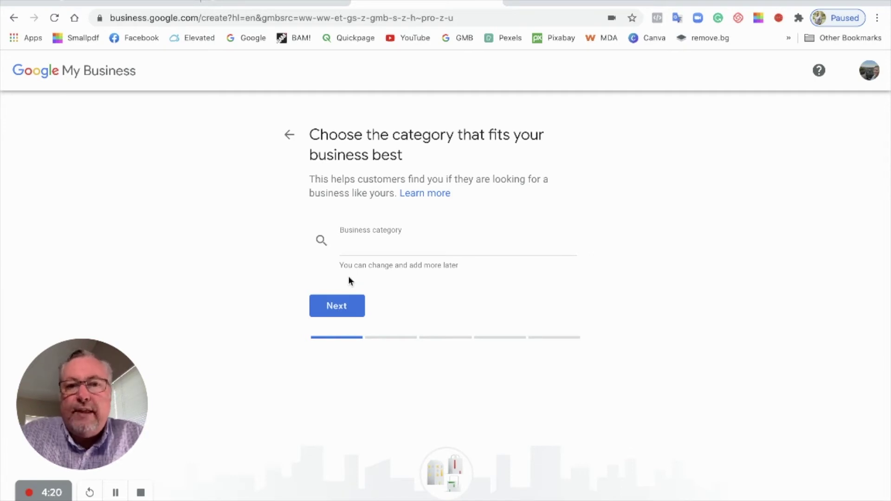
# Search 'Real Estate' and choose 'Real estate agents' as the business category
pyautogui.click(364, 244)
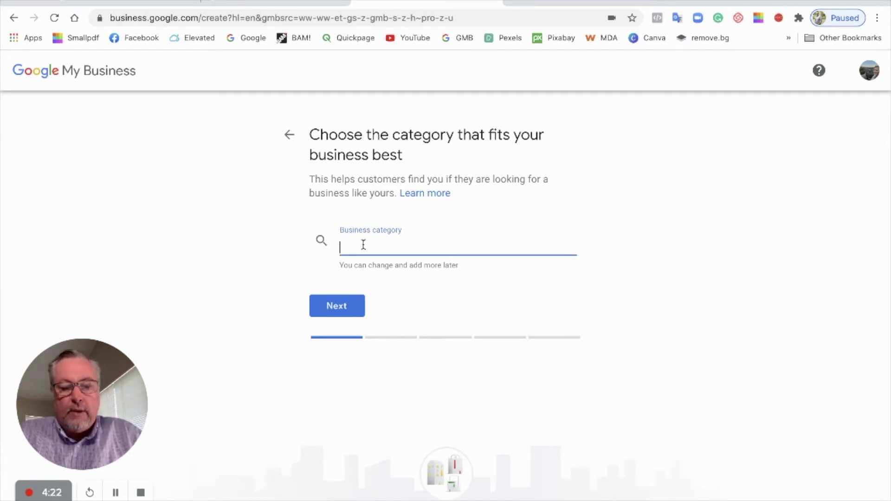
pyautogui.write('Re')
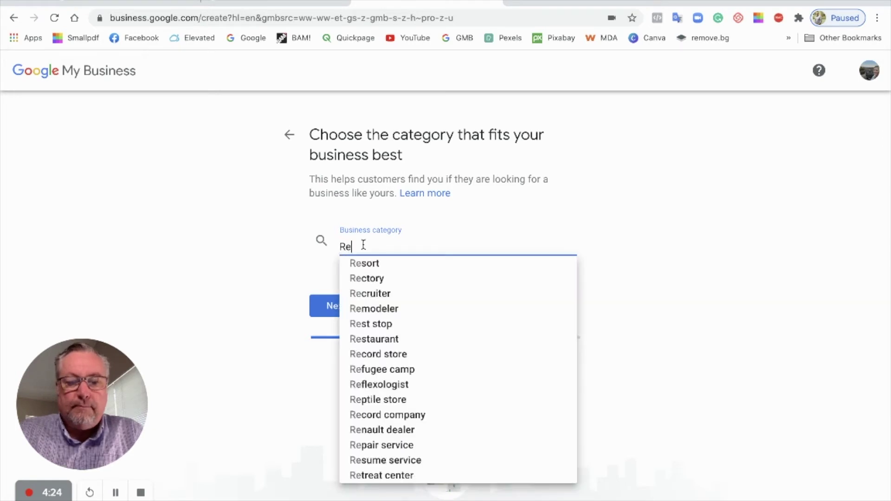
pyautogui.write('al Estate')
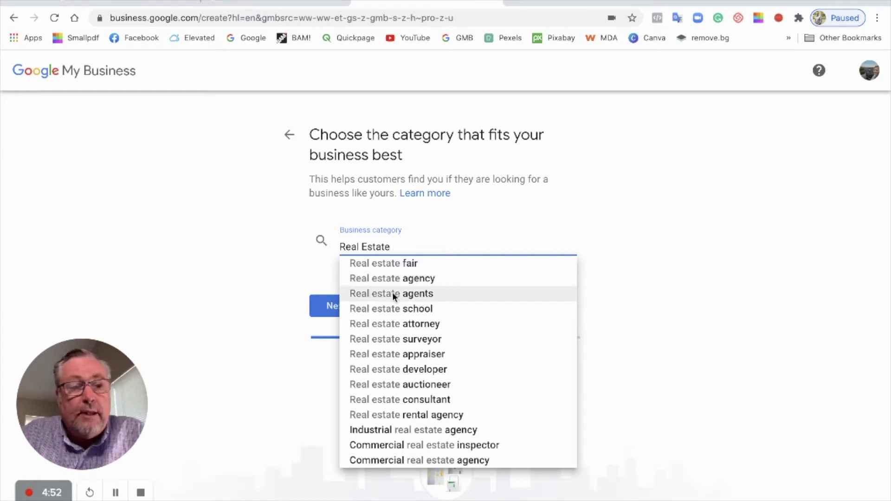
pyautogui.click(393, 294)
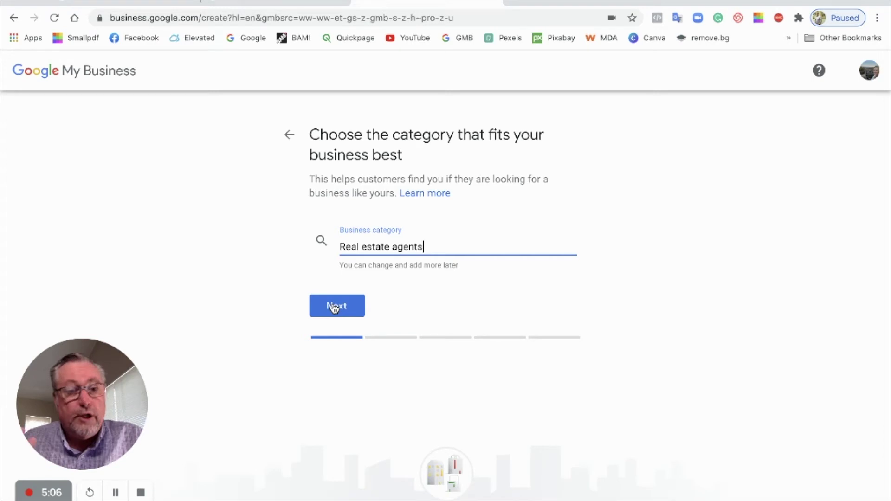
# Confirm the category, then answer Yes to a location customers can visit
pyautogui.click(334, 308)
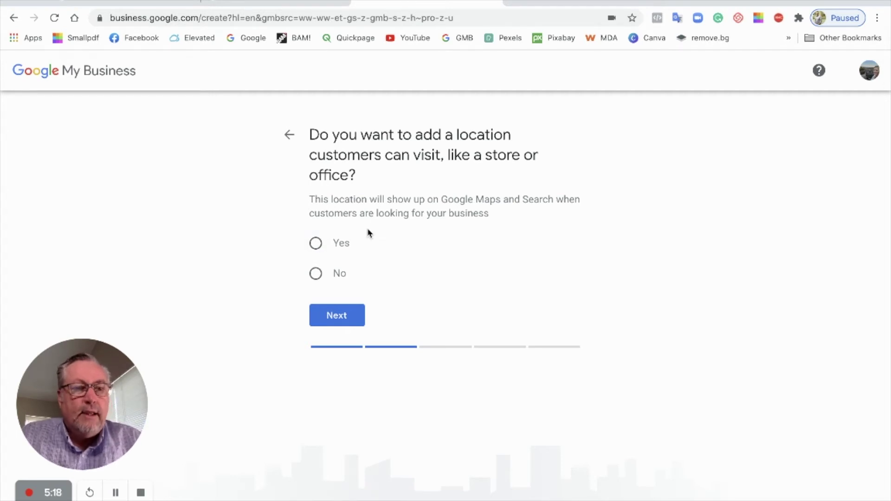
pyautogui.click(317, 246)
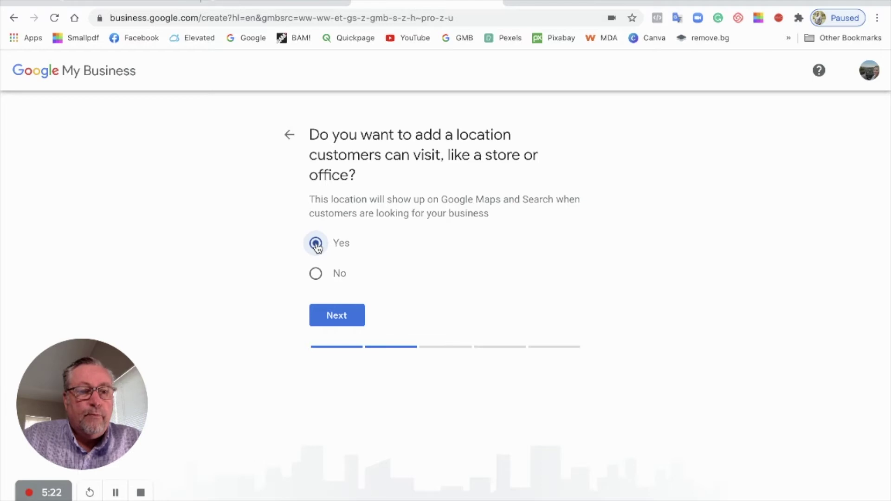
pyautogui.click(343, 316)
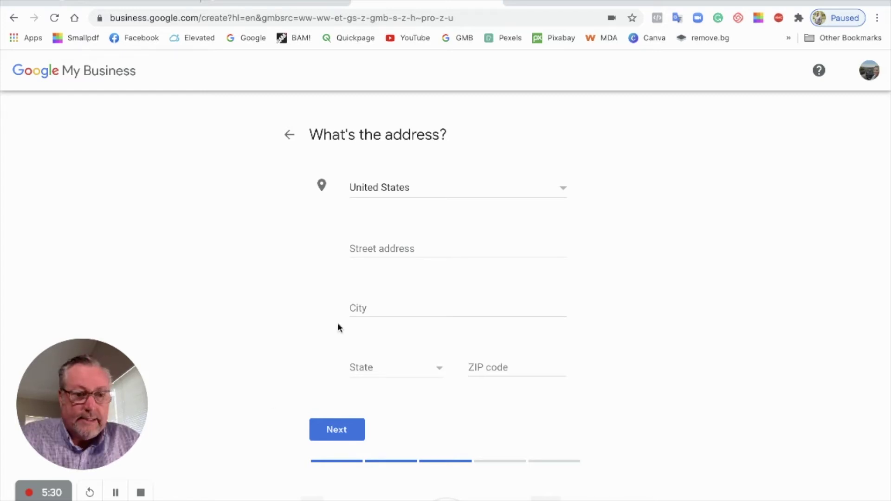
# Enter the office street address and accept the suggestion filling city, state and ZIP
pyautogui.click(116, 493)
pyautogui.click(539, 438)
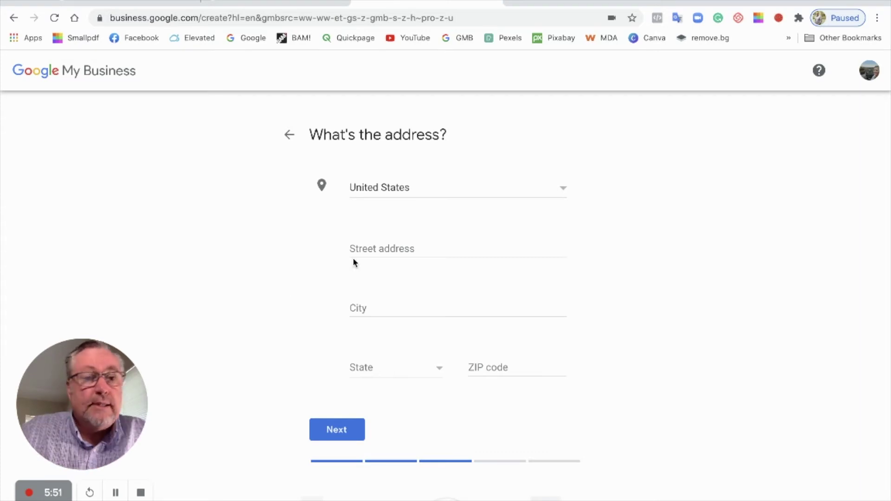
pyautogui.click(370, 247)
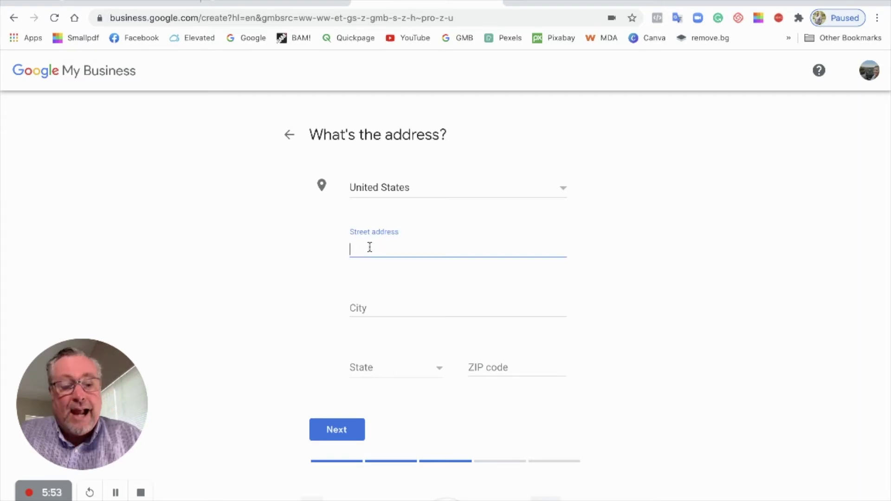
pyautogui.write('308')
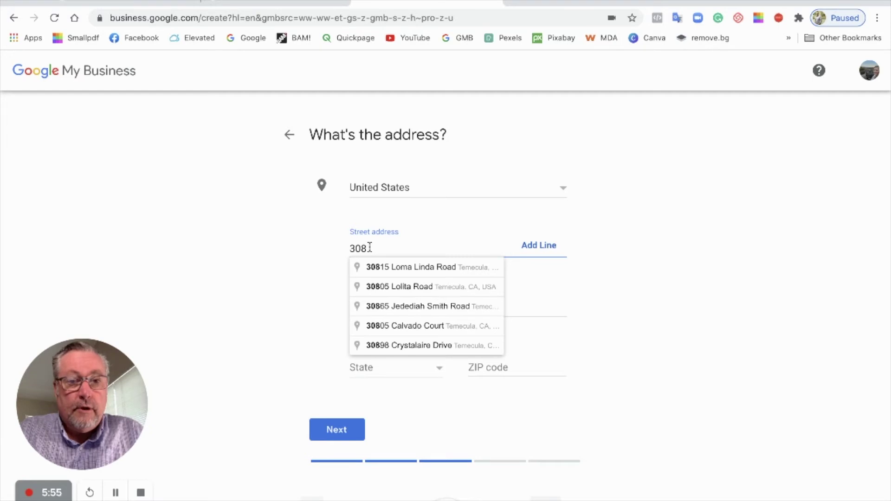
pyautogui.write('27')
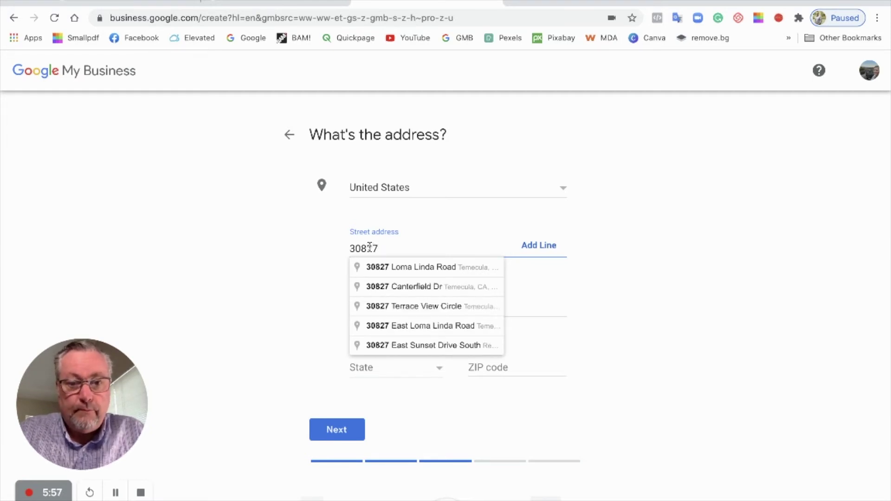
pyautogui.click(396, 268)
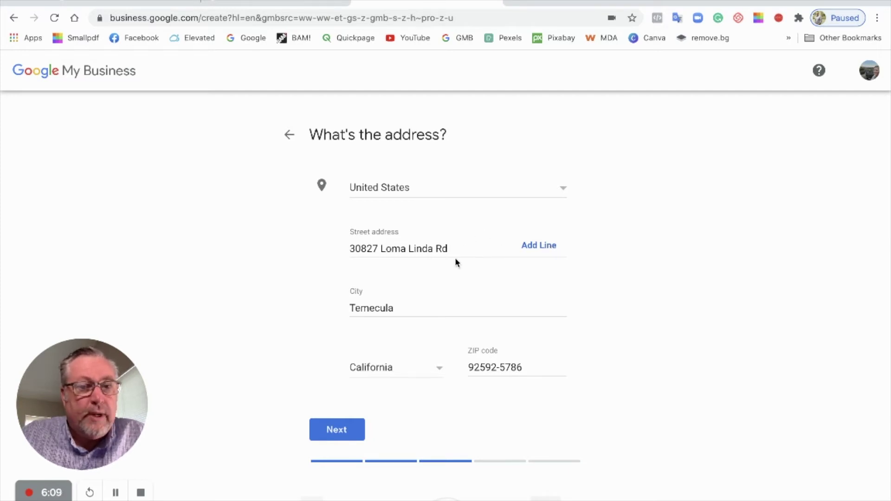
pyautogui.click(537, 247)
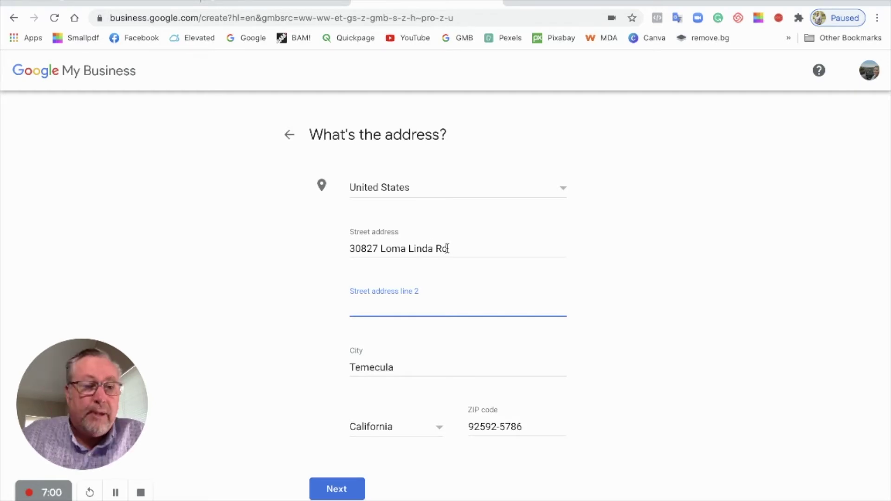
# Submit the address and choose 'Yes, I also serve them outside my location'
pyautogui.click(342, 489)
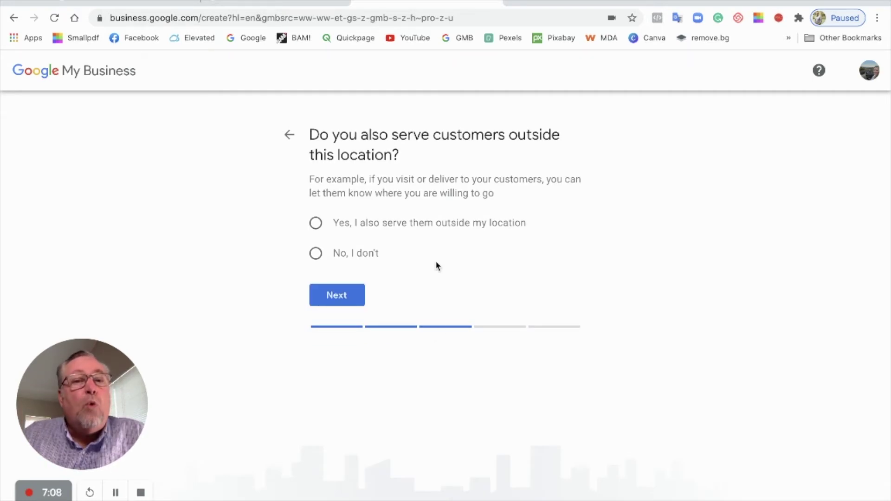
pyautogui.click(316, 223)
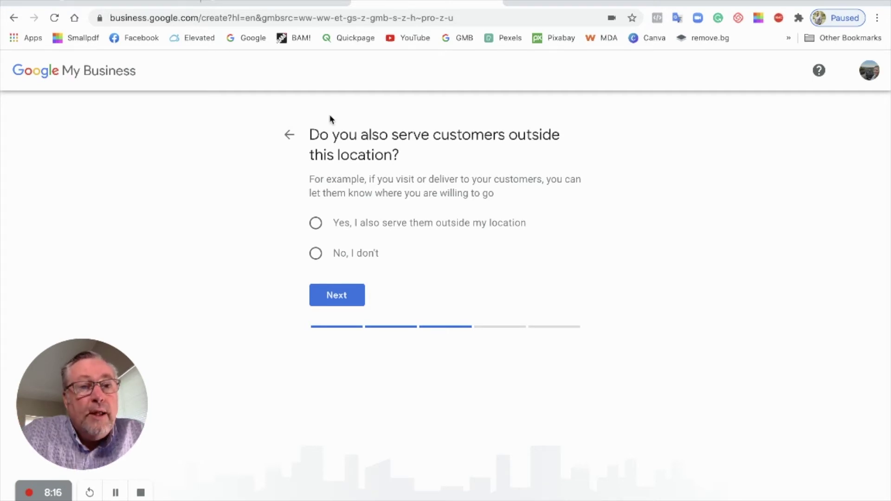
pyautogui.click(316, 224)
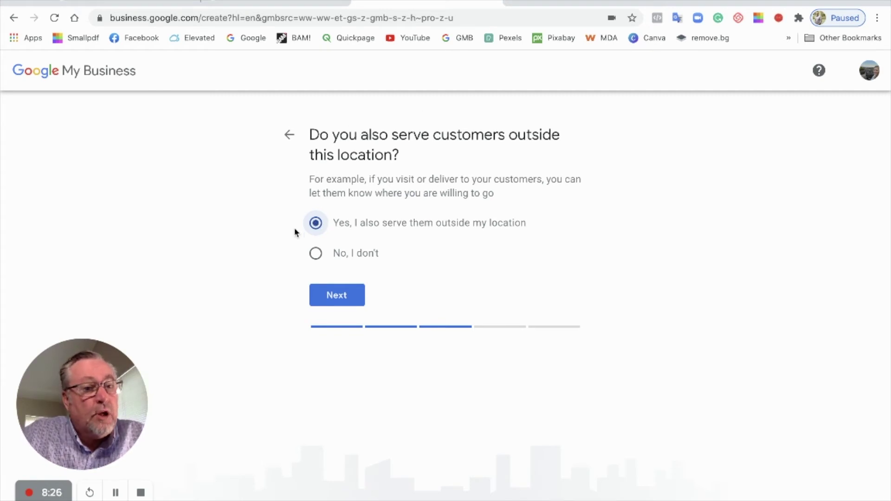
# Add Temecula, Murrieta, Wildomar, Menifee and Lake Elsinore, CA as service areas
pyautogui.click(339, 296)
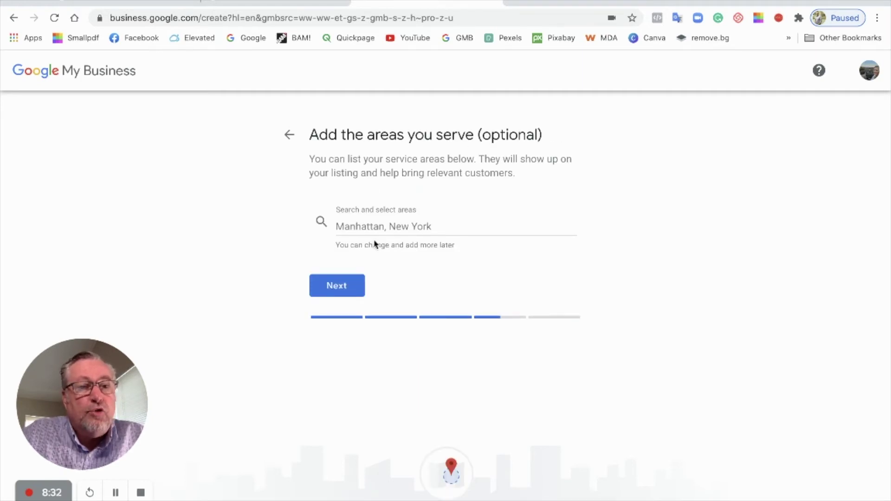
pyautogui.click(379, 226)
pyautogui.write('Tem')
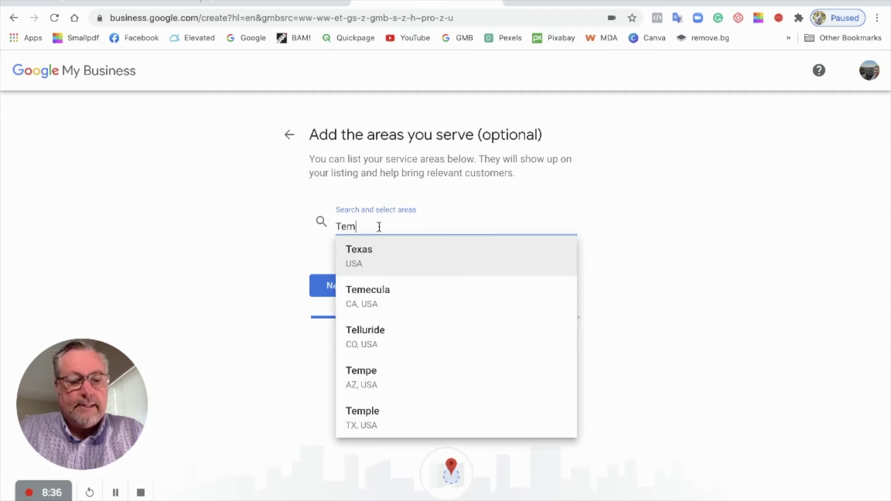
pyautogui.write('ecula')
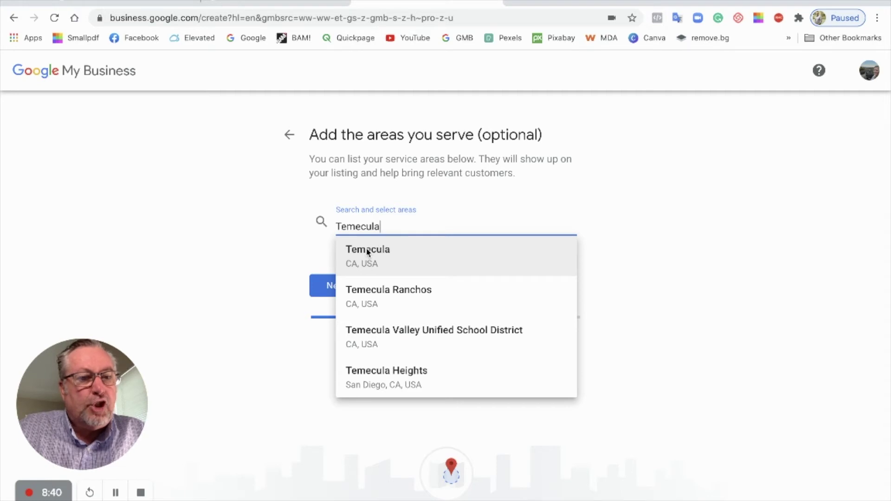
pyautogui.click(369, 251)
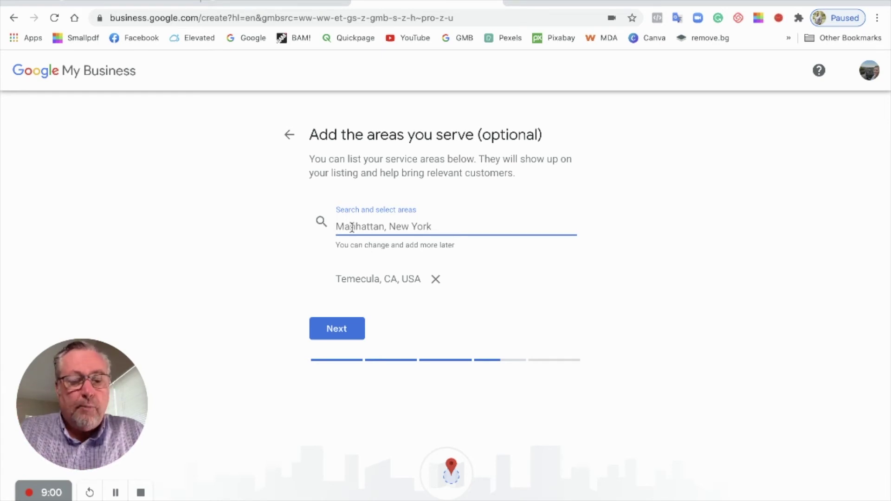
pyautogui.write('Murrieta')
pyautogui.click(354, 248)
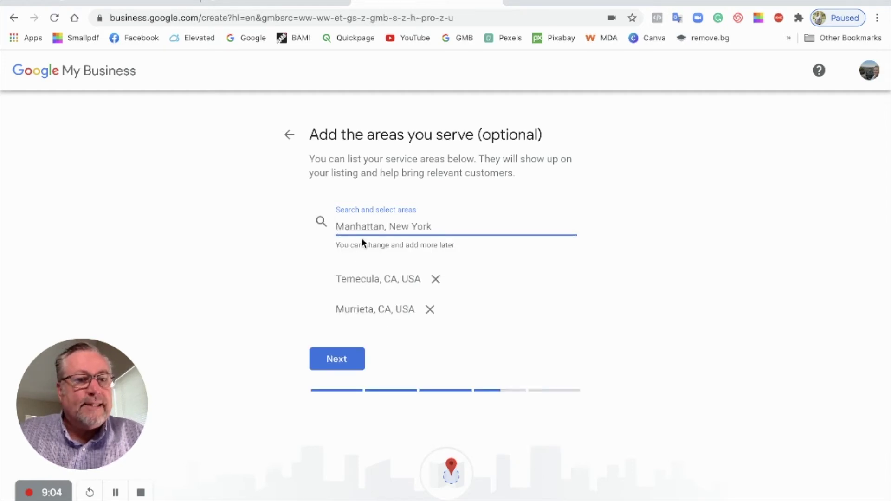
pyautogui.write('Wildomar')
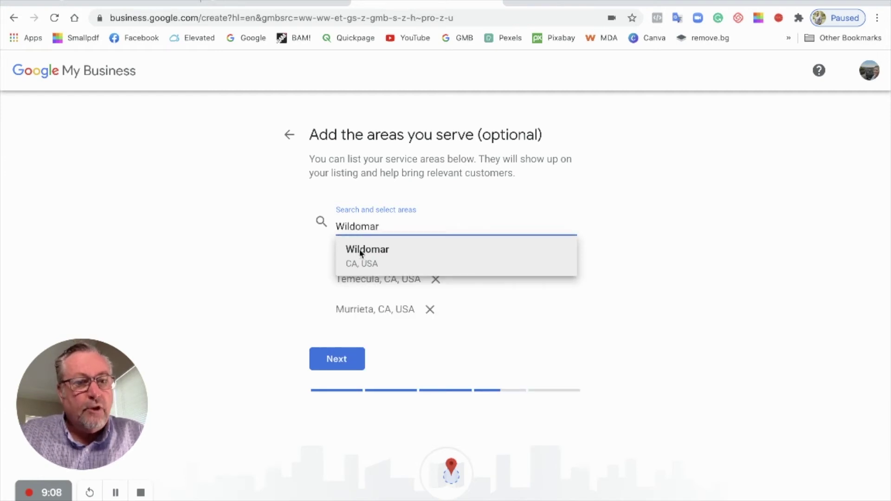
pyautogui.click(360, 253)
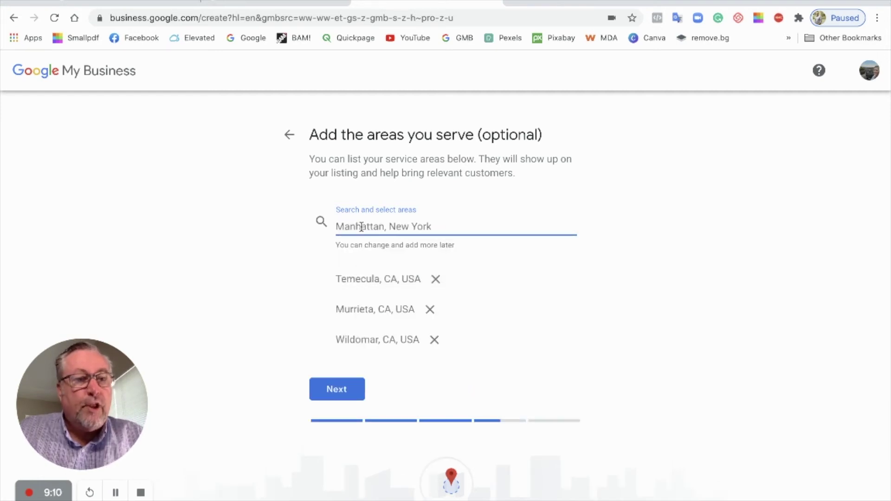
pyautogui.write('Menifee')
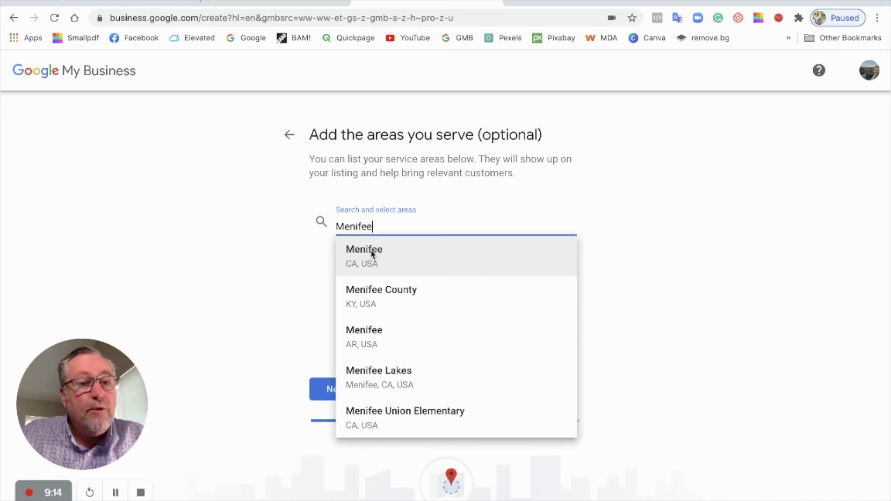
pyautogui.click(371, 252)
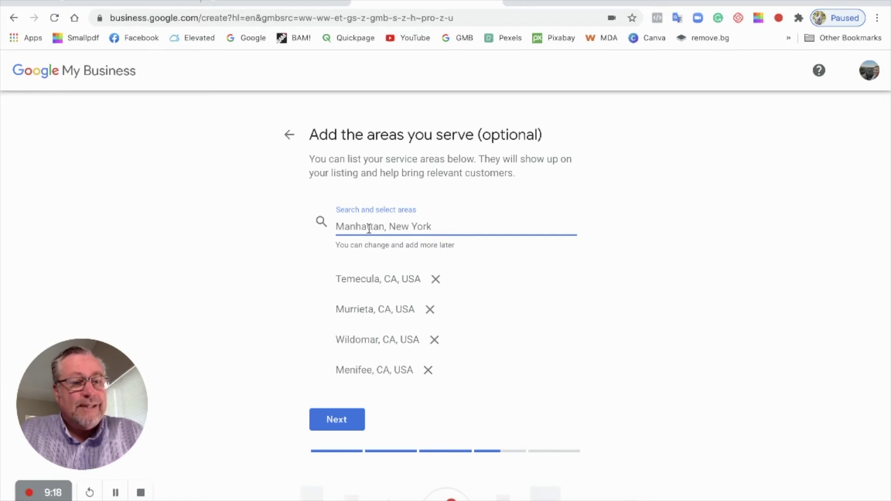
pyautogui.write('Lake ')
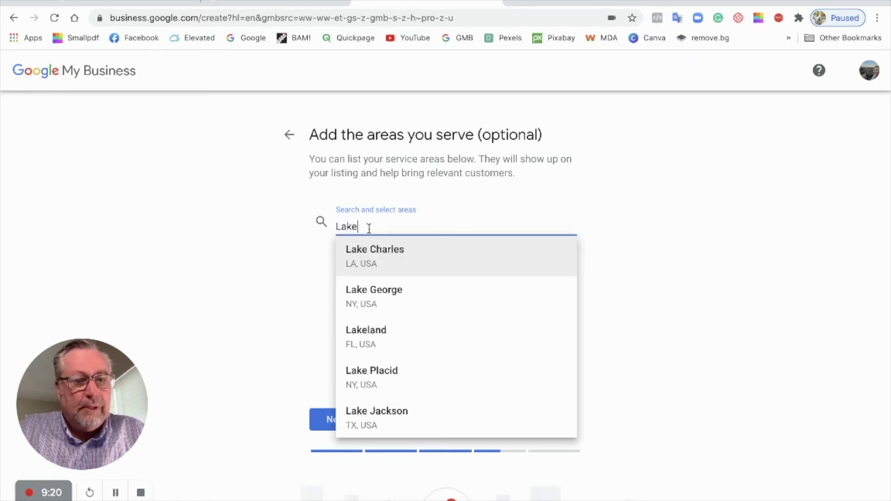
pyautogui.write('El')
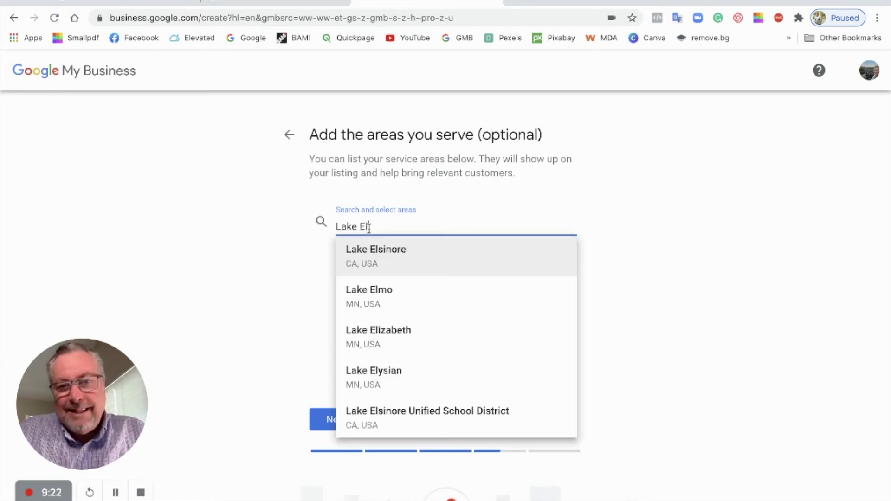
pyautogui.click(363, 247)
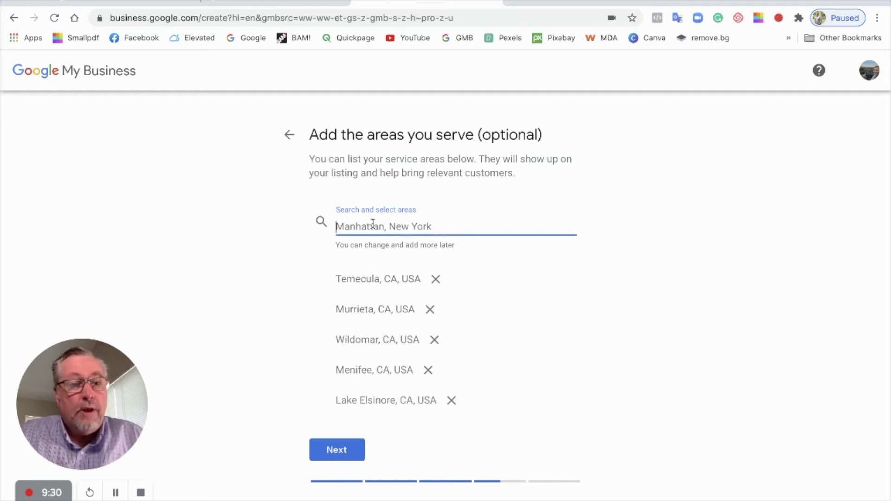
# Add Fallbrook, San Diego County, Riverside County and Orange County, CA as served areas
pyautogui.write('Fall')
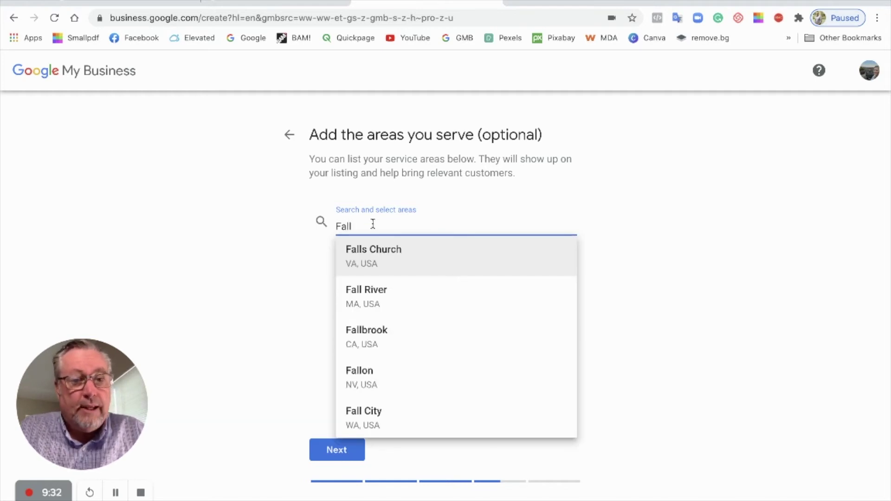
pyautogui.write('brookk')
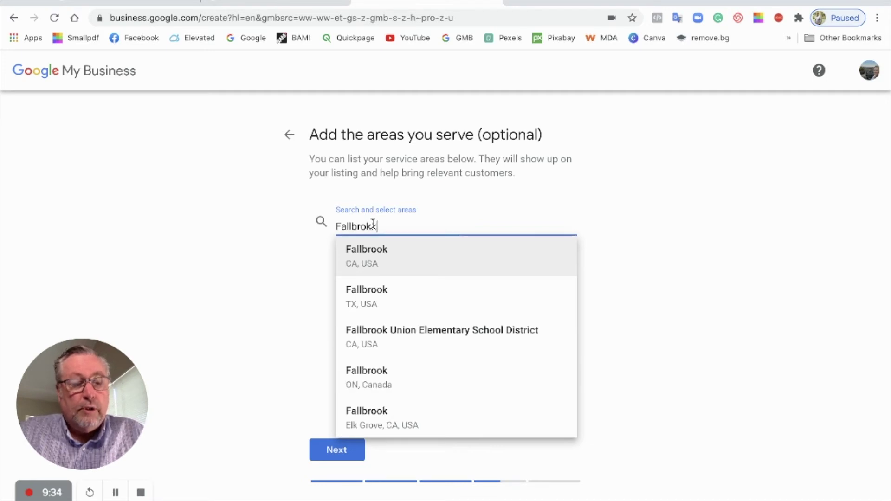
pyautogui.click(373, 250)
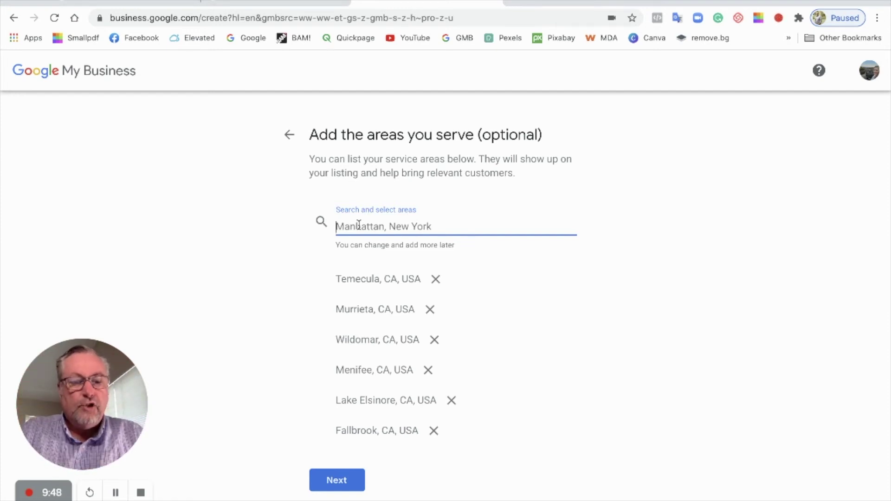
pyautogui.write('San Die')
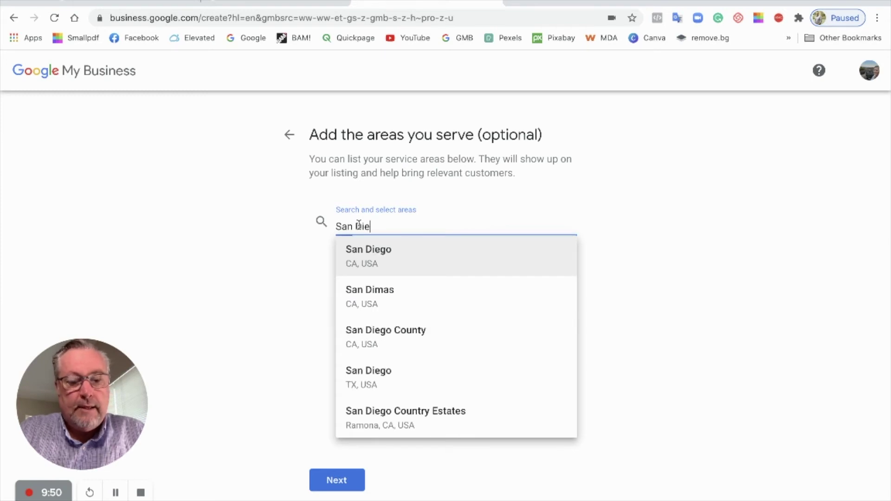
pyautogui.write('go')
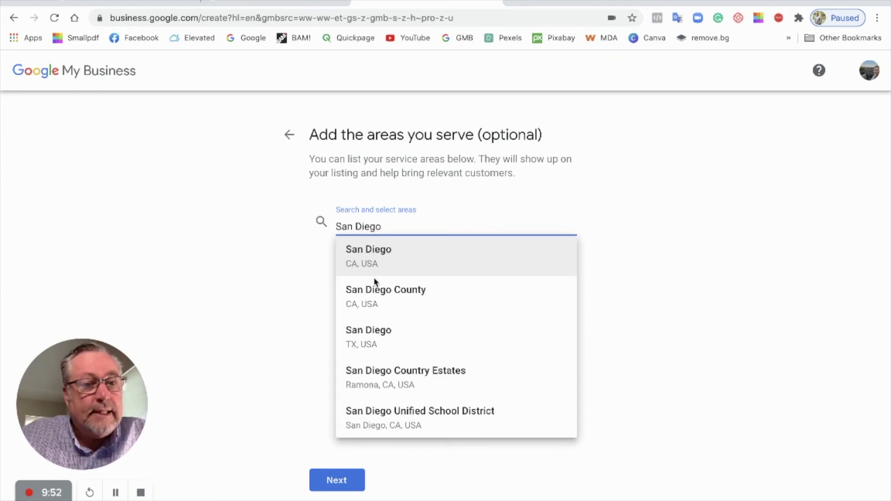
pyautogui.click(369, 290)
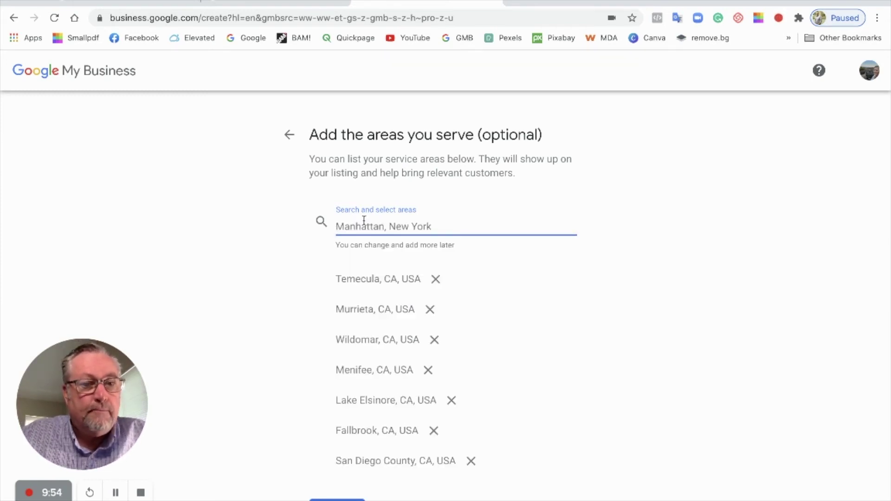
pyautogui.write('Ri')
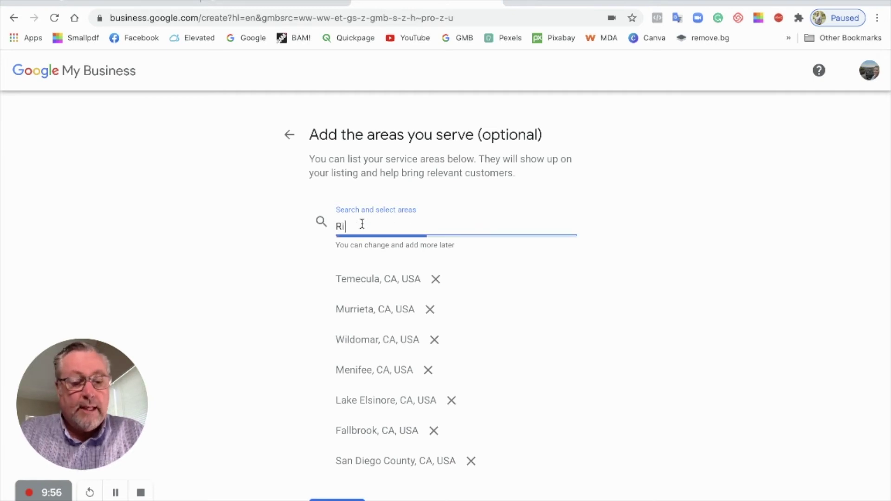
pyautogui.write('verside')
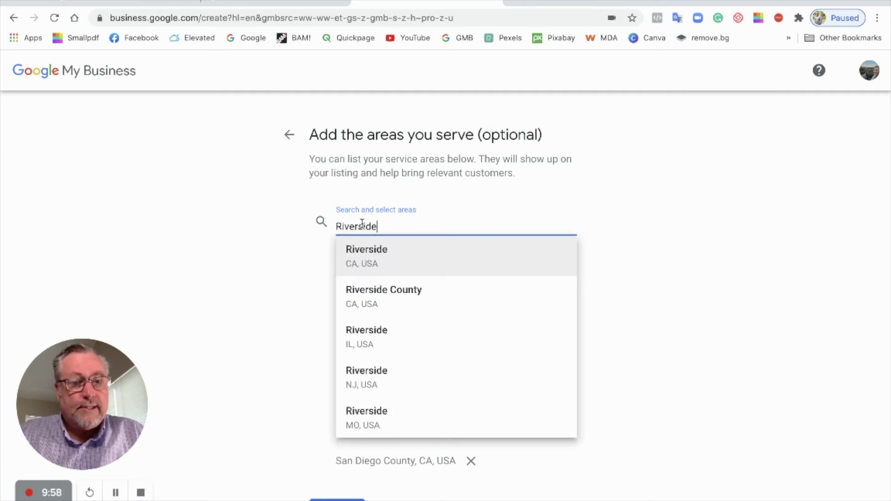
pyautogui.click(371, 288)
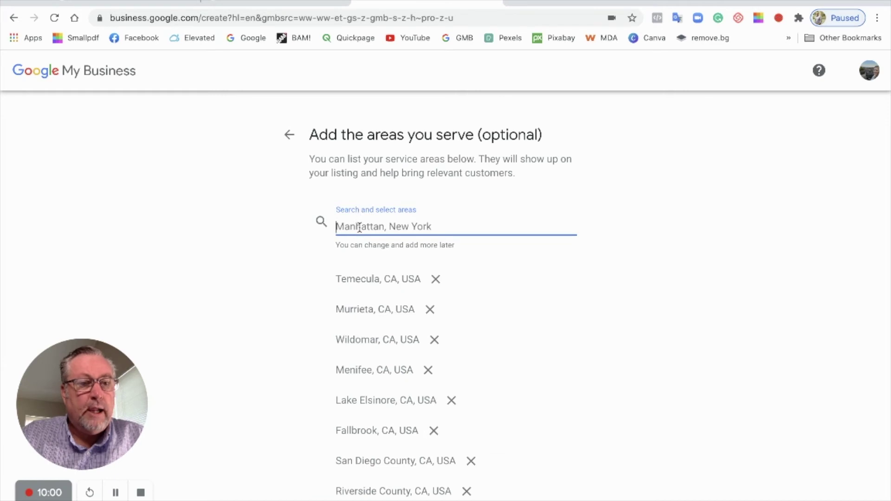
pyautogui.write('nge')
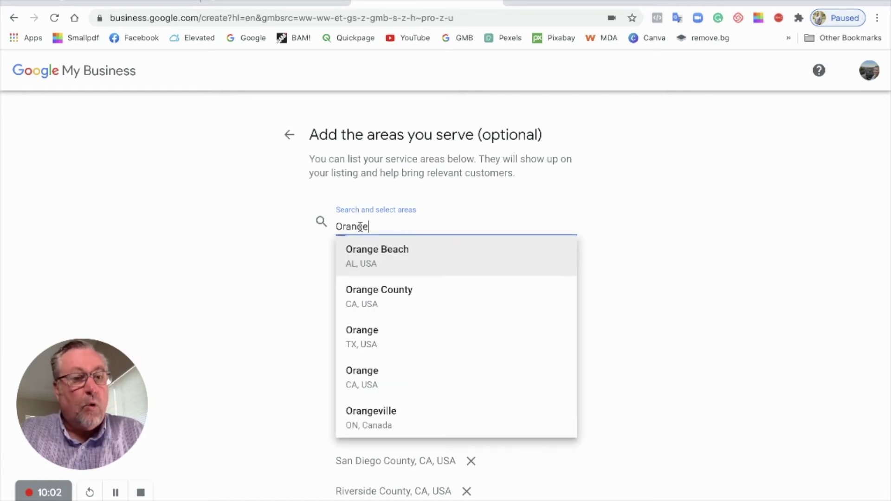
pyautogui.click(357, 290)
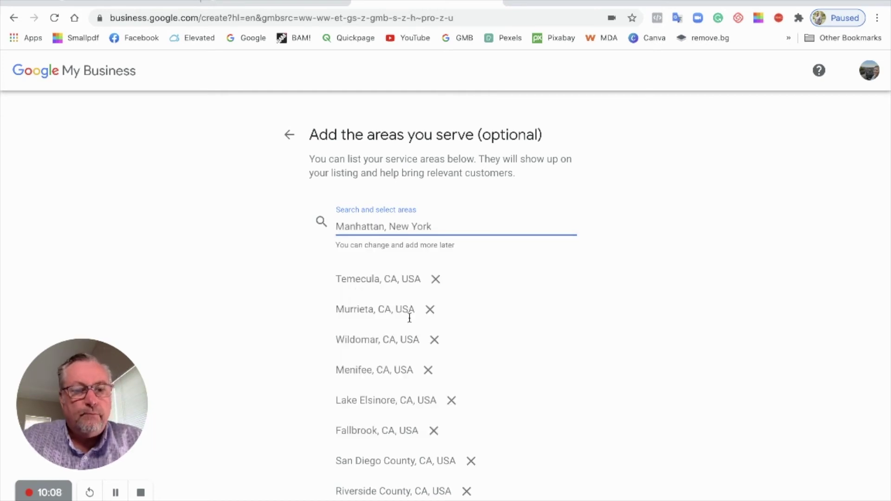
pyautogui.scroll(-2, 361, 288)
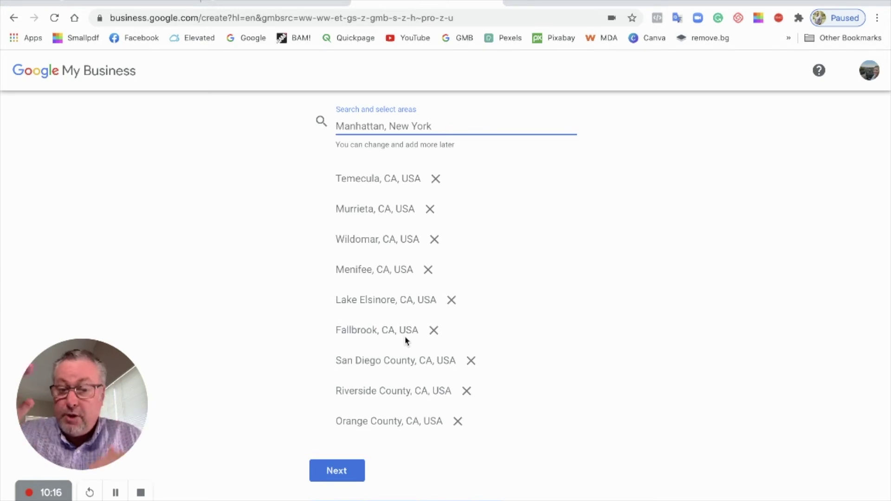
# Continue past service areas and enter the agent's contact phone number
pyautogui.click(338, 471)
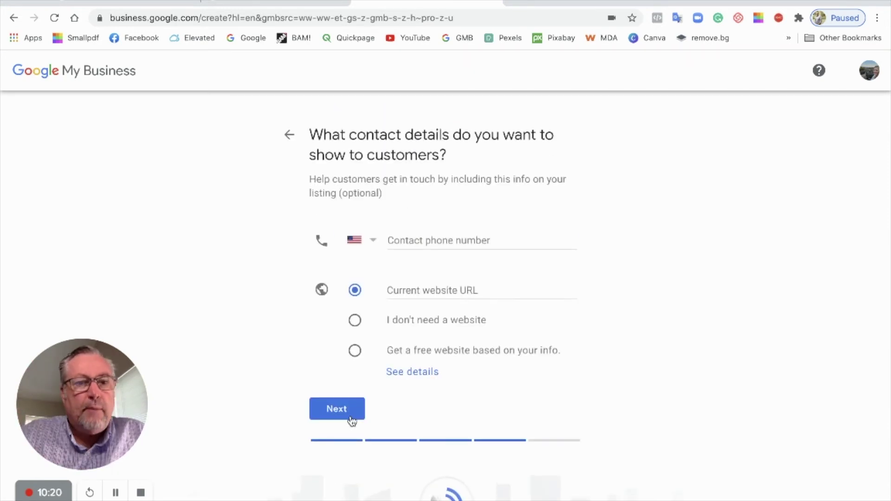
pyautogui.click(426, 238)
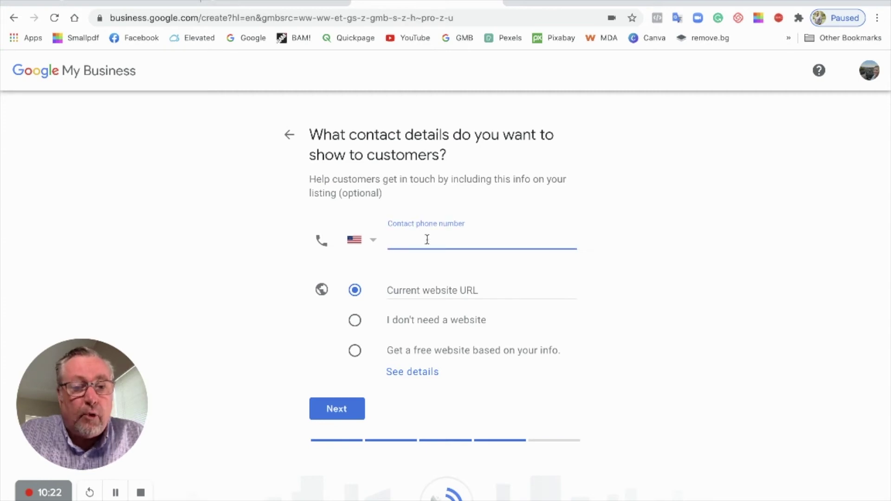
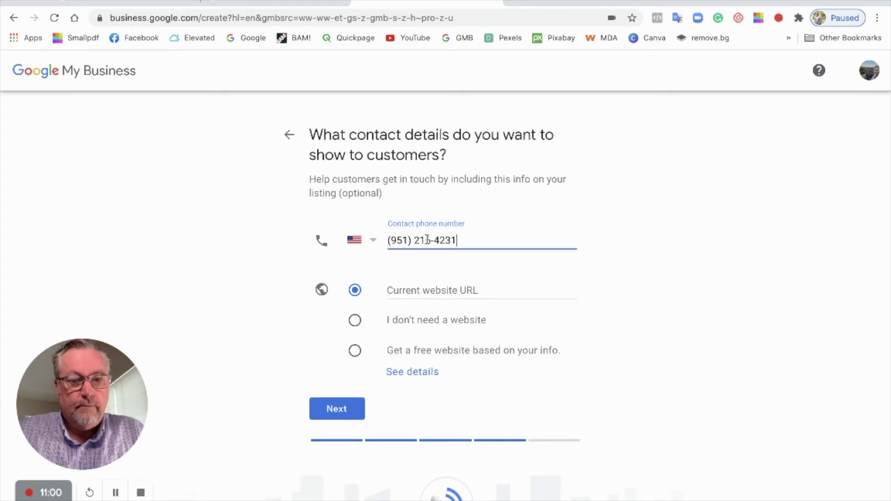
# Enter the agent's website address as the current website URL and continue
pyautogui.click(432, 284)
pyautogui.write('www.')
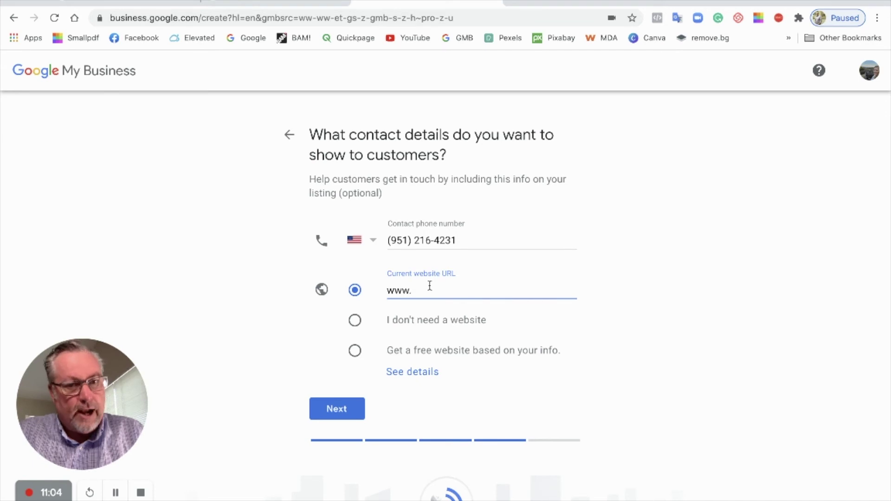
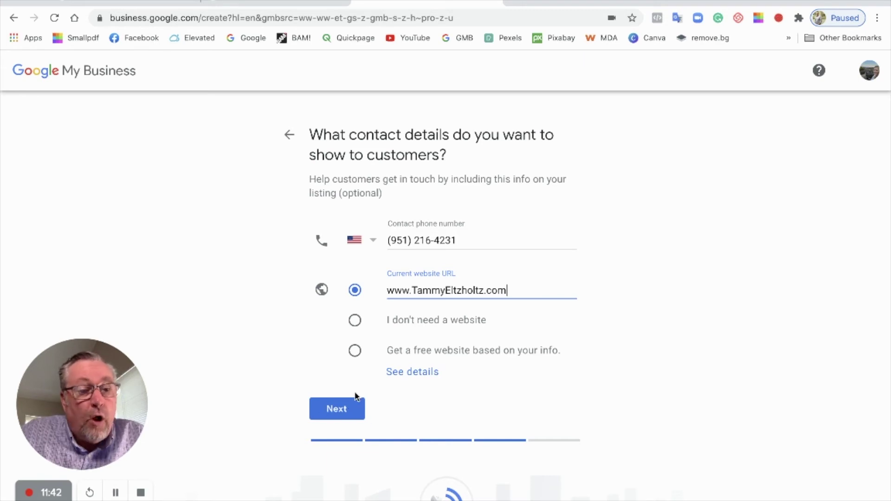
pyautogui.click(339, 410)
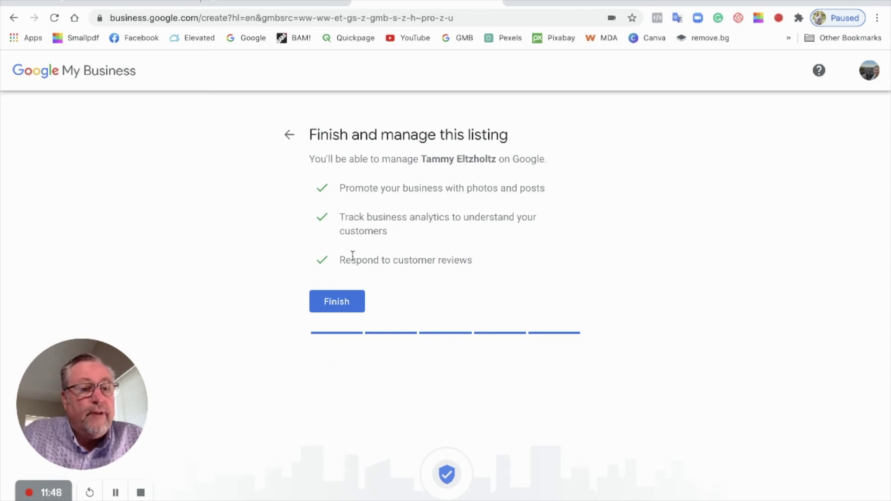
# Finish the listing and request a verification postcard by mail under the contact's full name
pyautogui.click(342, 305)
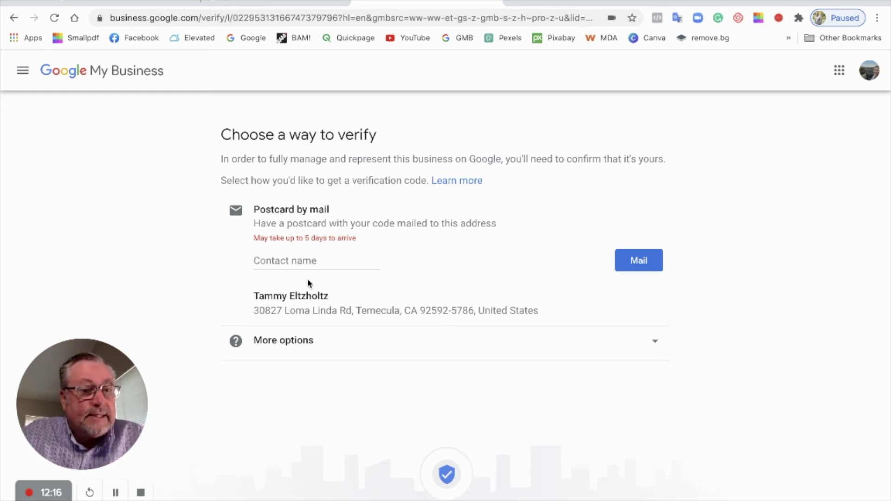
pyautogui.click(306, 261)
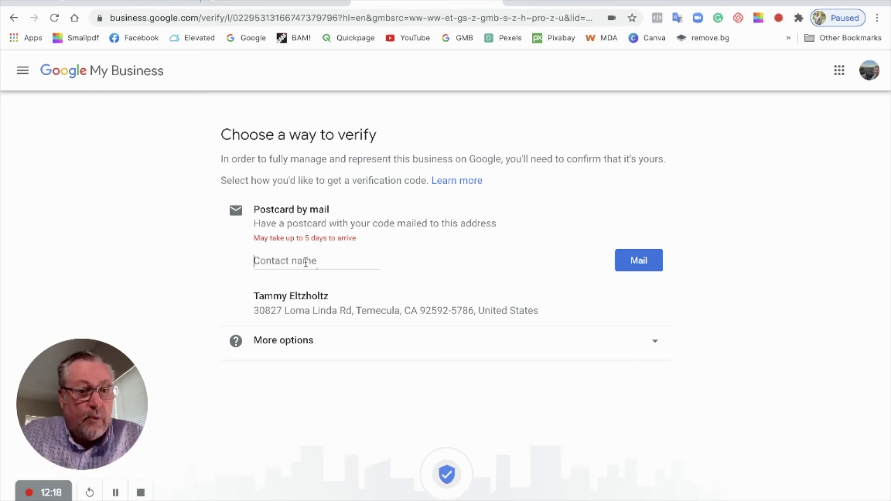
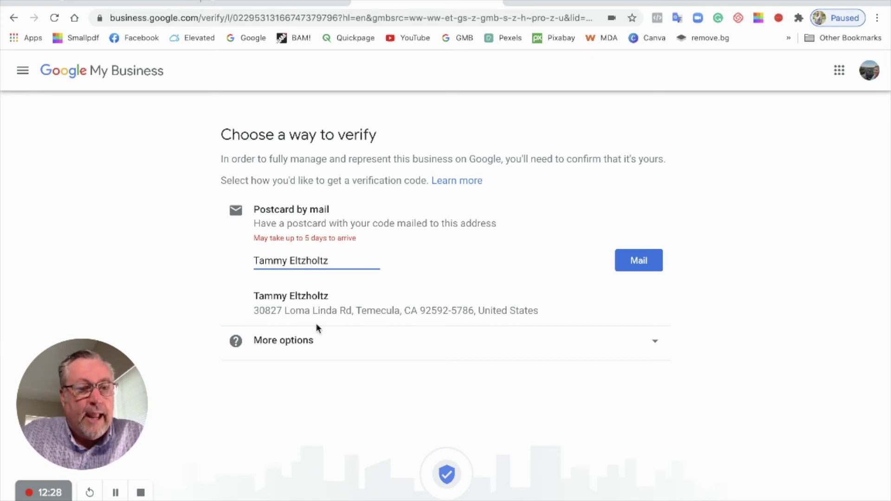
pyautogui.click(640, 262)
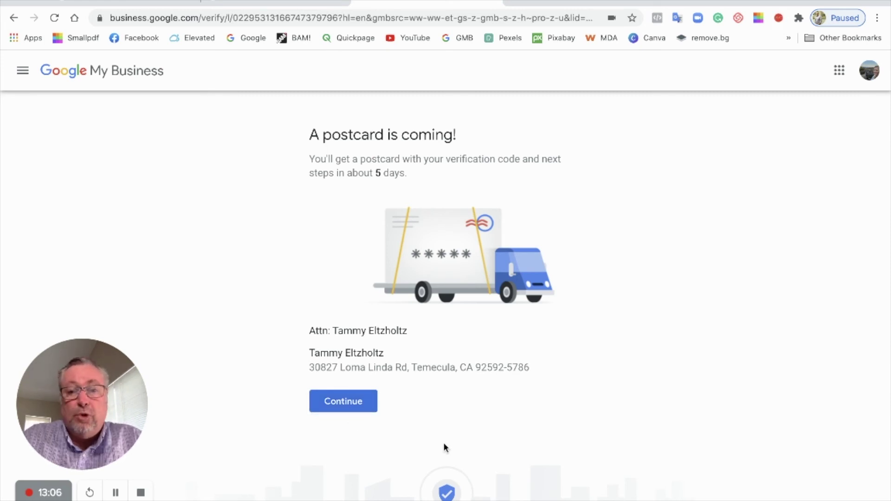
# Continue past the postcard confirmation and save Appraisals as an offered service
pyautogui.click(350, 404)
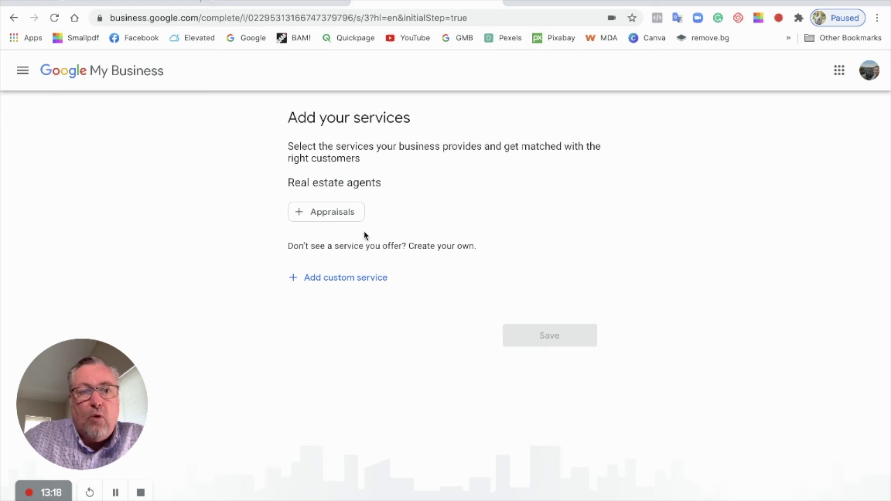
pyautogui.click(336, 213)
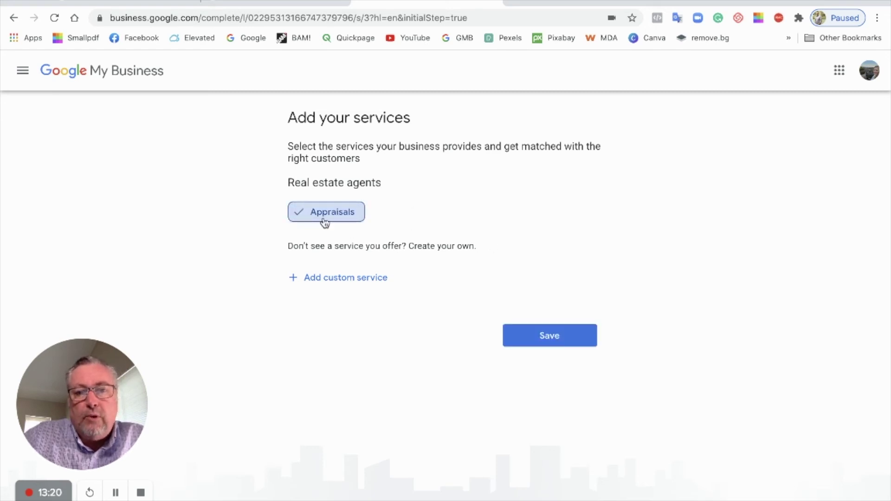
pyautogui.click(556, 340)
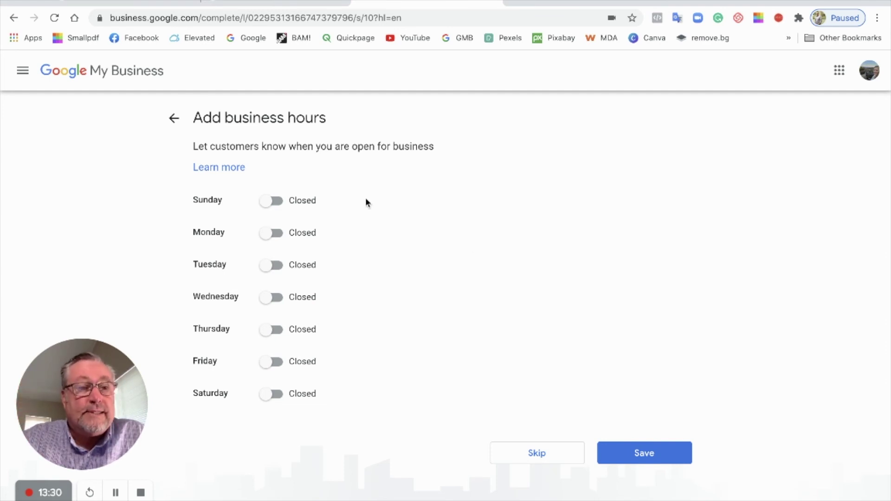
# Mark every day from Sunday through Saturday as open
pyautogui.click(270, 201)
pyautogui.click(270, 233)
pyautogui.click(268, 267)
pyautogui.click(265, 299)
pyautogui.click(265, 330)
pyautogui.click(266, 363)
pyautogui.click(265, 395)
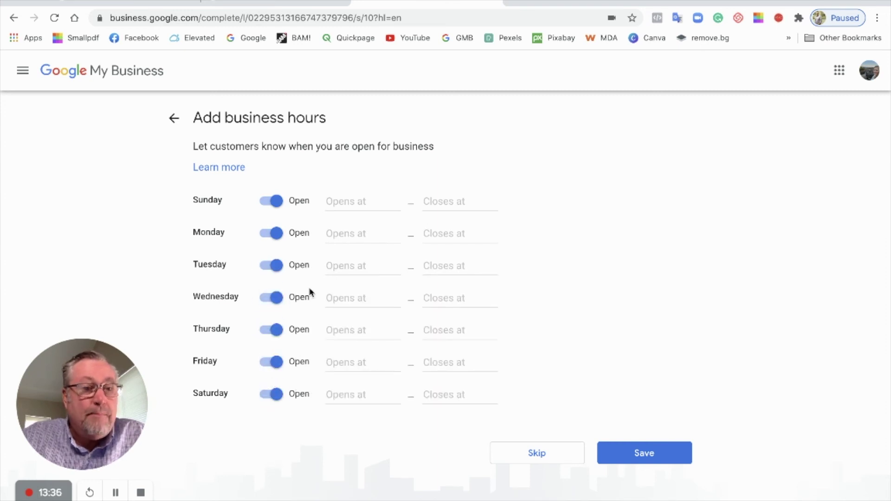
# Set opening times: Sunday and Saturday 10:00 AM, Monday through Friday 8:00 AM
pyautogui.click(357, 203)
pyautogui.write('10')
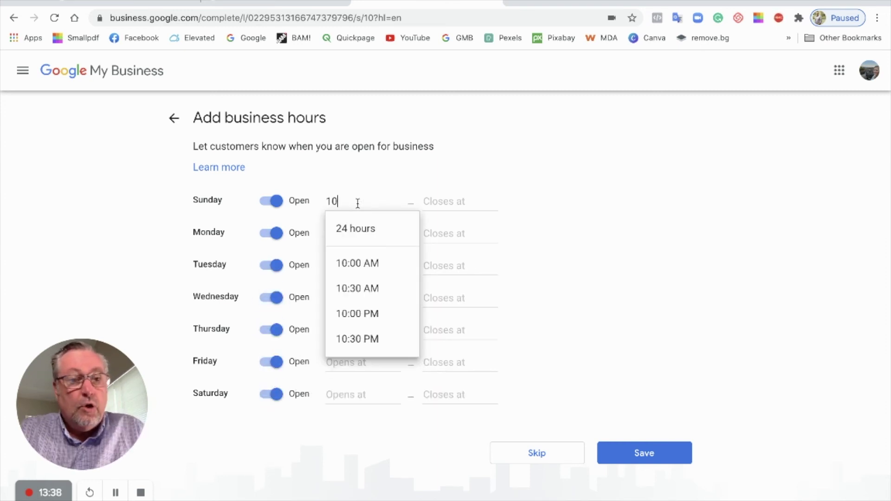
pyautogui.click(366, 264)
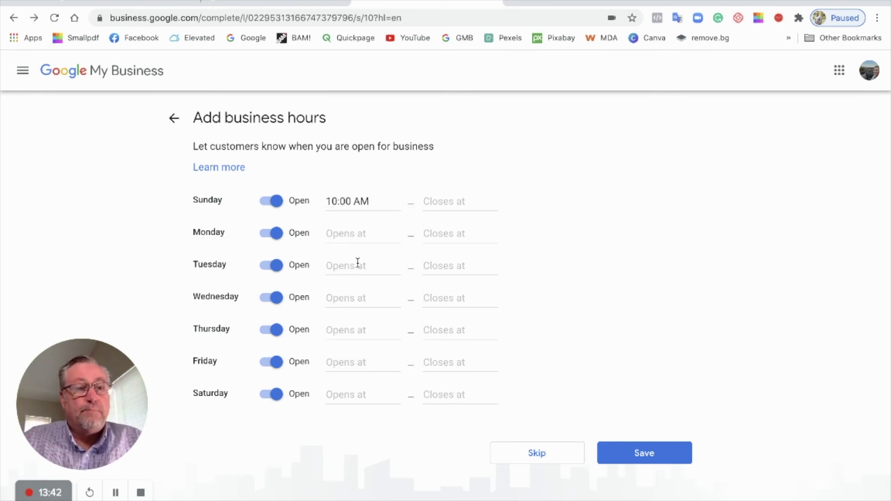
pyautogui.click(357, 234)
pyautogui.write('8')
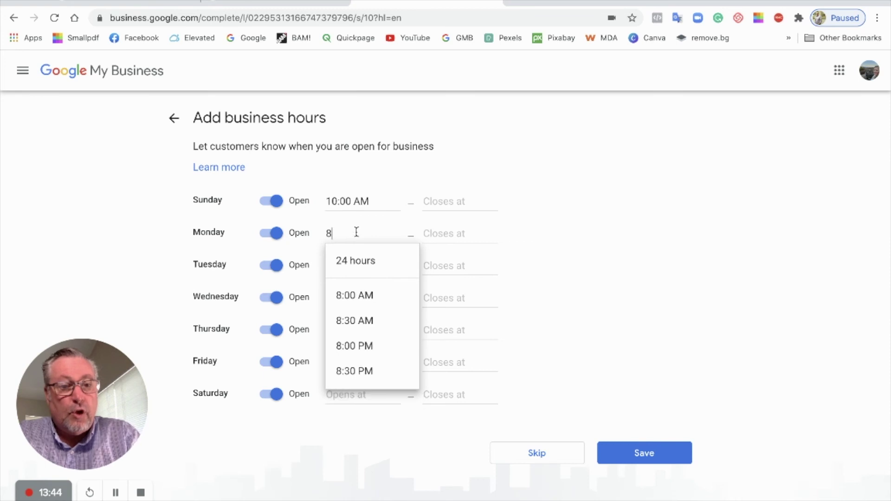
pyautogui.click(348, 296)
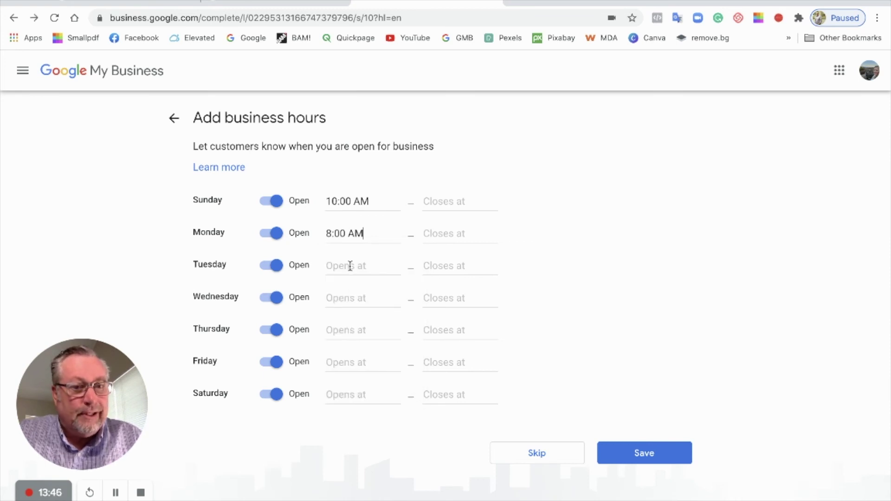
pyautogui.click(350, 265)
pyautogui.write('8')
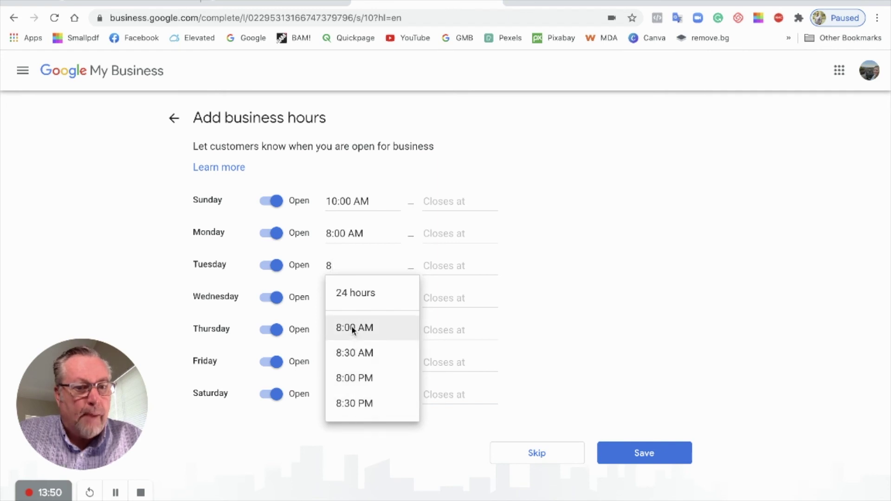
pyautogui.click(347, 331)
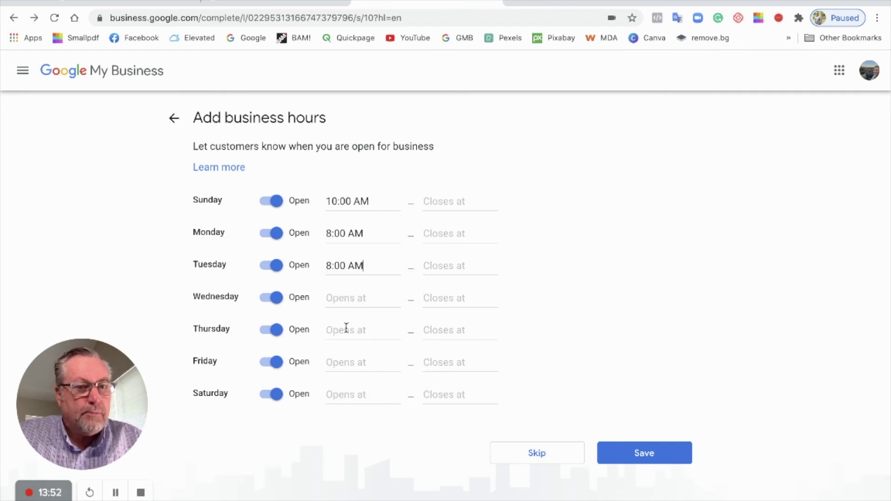
pyautogui.click(349, 298)
pyautogui.write('8')
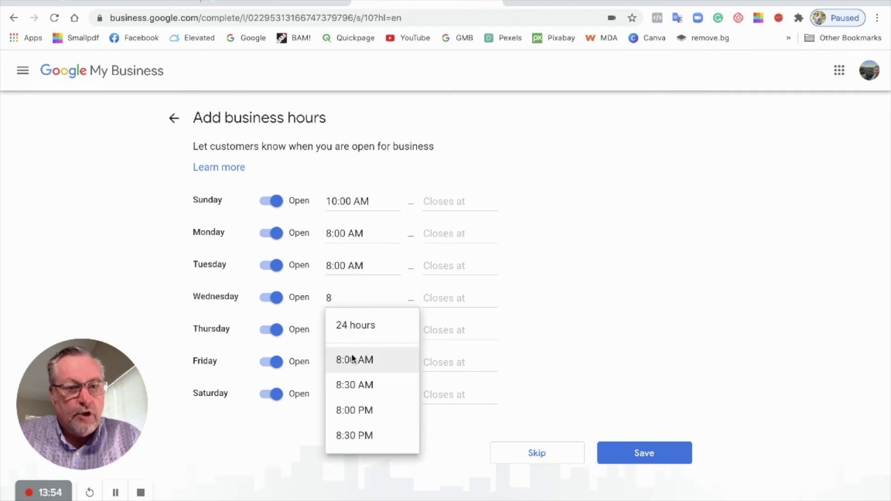
pyautogui.click(349, 363)
pyautogui.click(350, 330)
pyautogui.write('8')
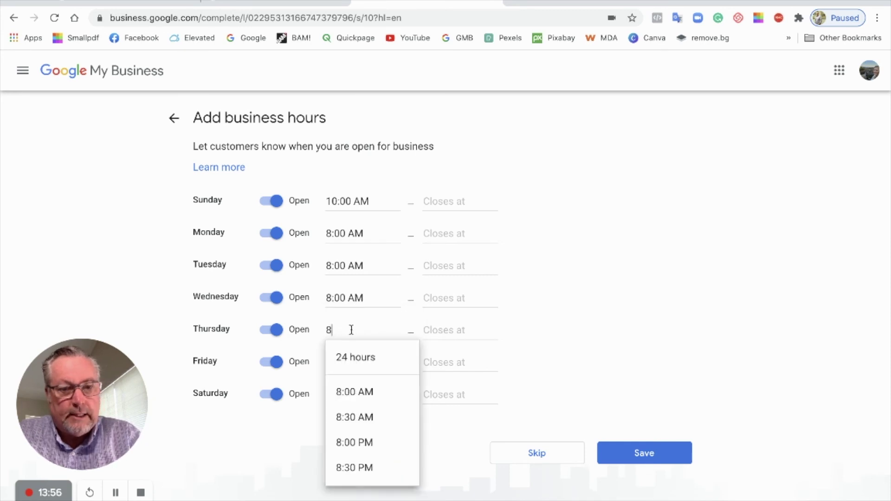
pyautogui.click(349, 394)
pyautogui.click(349, 361)
pyautogui.write('8')
pyautogui.click(349, 424)
pyautogui.click(350, 394)
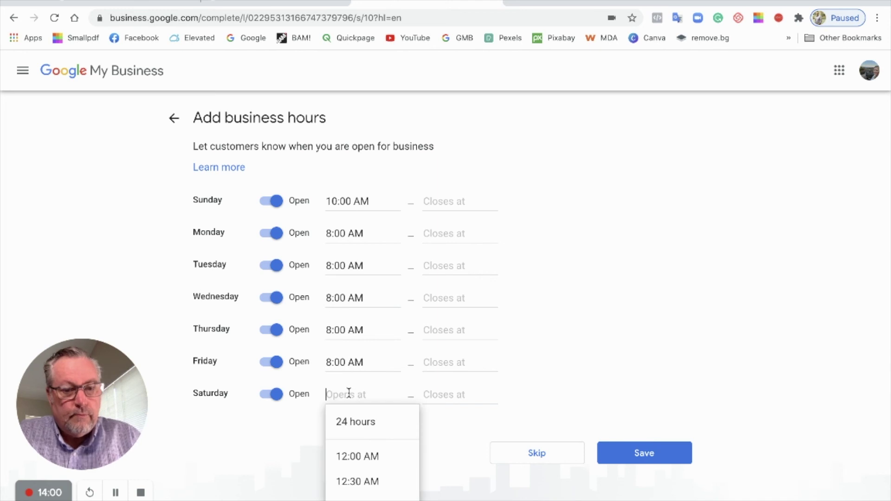
pyautogui.write('10')
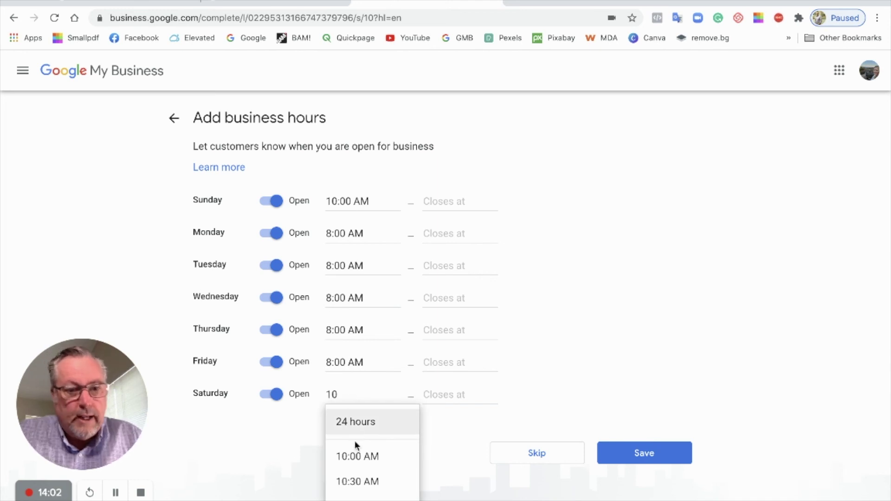
pyautogui.click(344, 456)
# Set closing times to 4:00 PM Sunday and 7:00 PM all other days, then save the hours
pyautogui.click(448, 201)
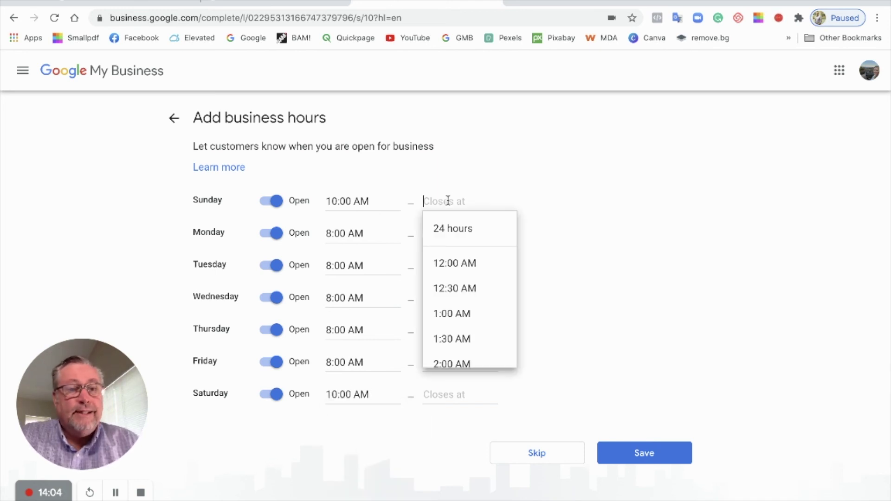
pyautogui.write('4')
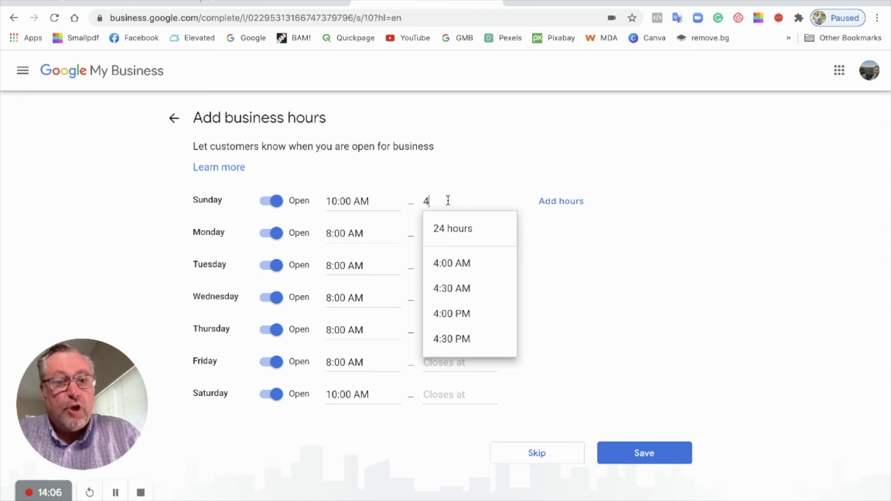
pyautogui.click(452, 317)
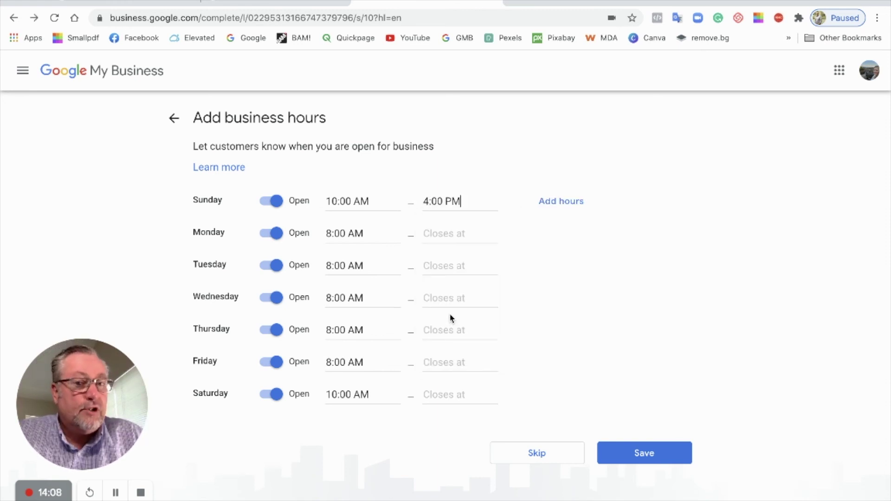
pyautogui.click(452, 233)
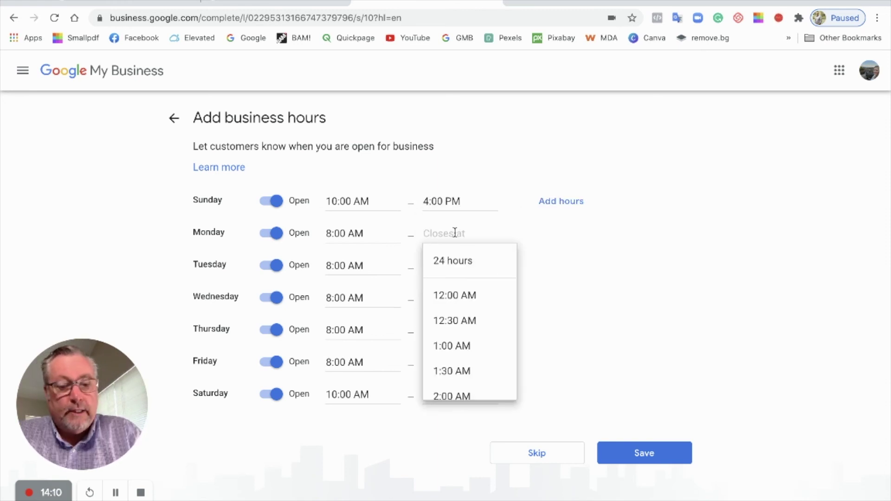
pyautogui.write('7')
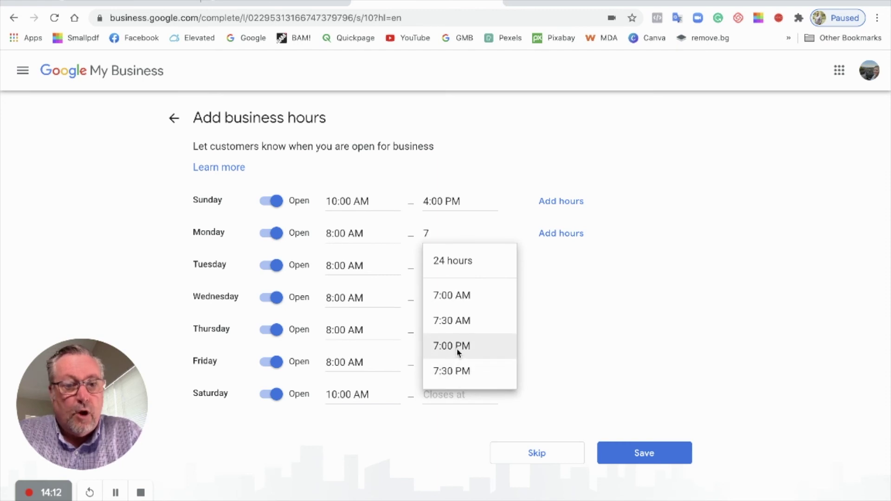
pyautogui.click(456, 349)
pyautogui.click(458, 266)
pyautogui.write('7')
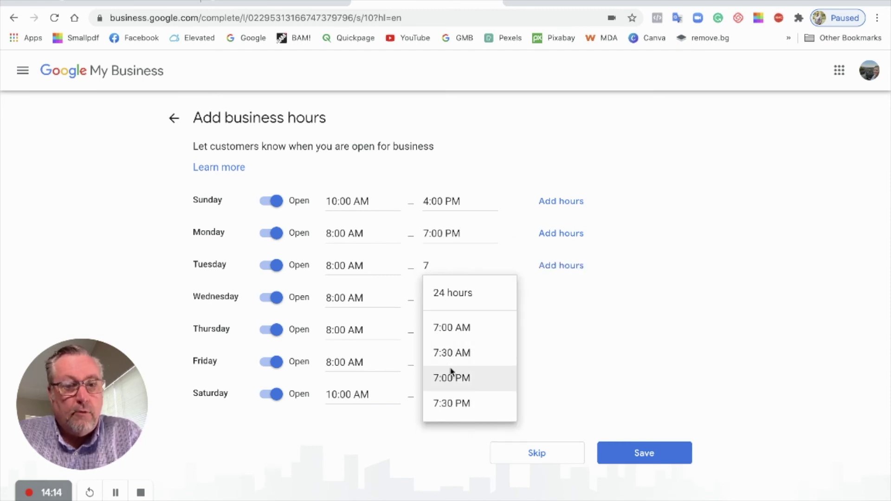
pyautogui.click(447, 378)
pyautogui.click(458, 298)
pyautogui.write('7')
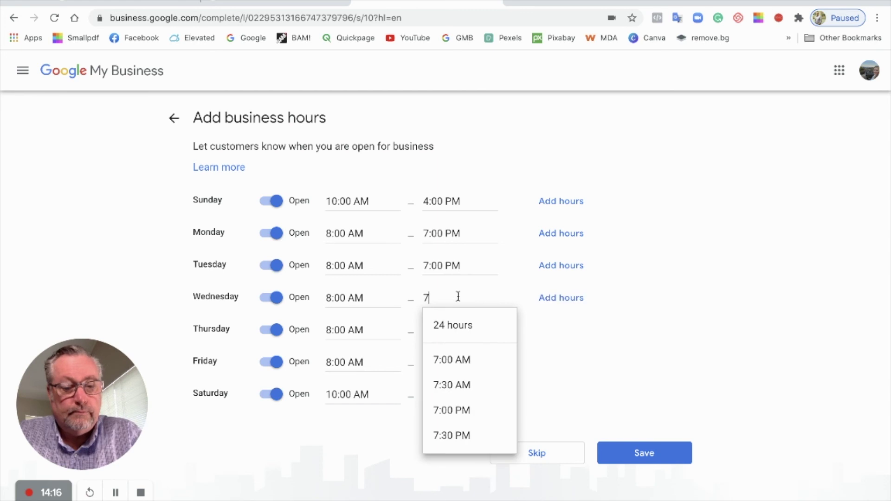
pyautogui.click(447, 410)
pyautogui.click(457, 330)
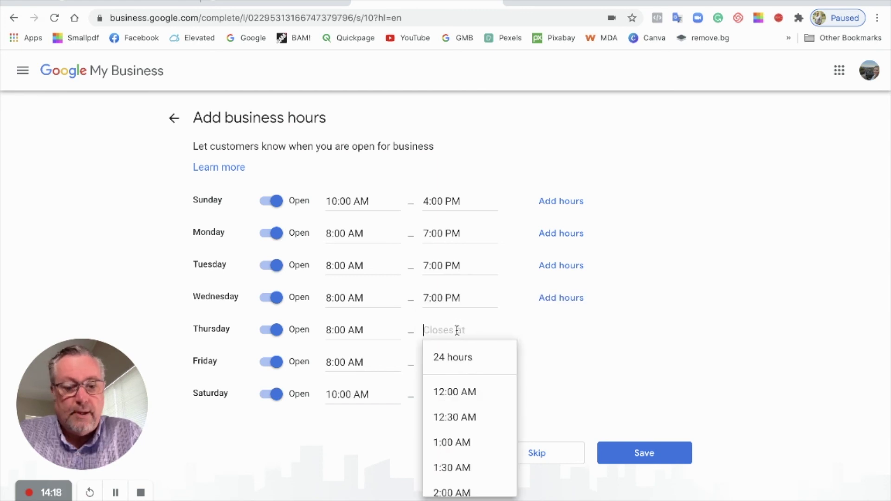
pyautogui.write('7')
pyautogui.click(447, 442)
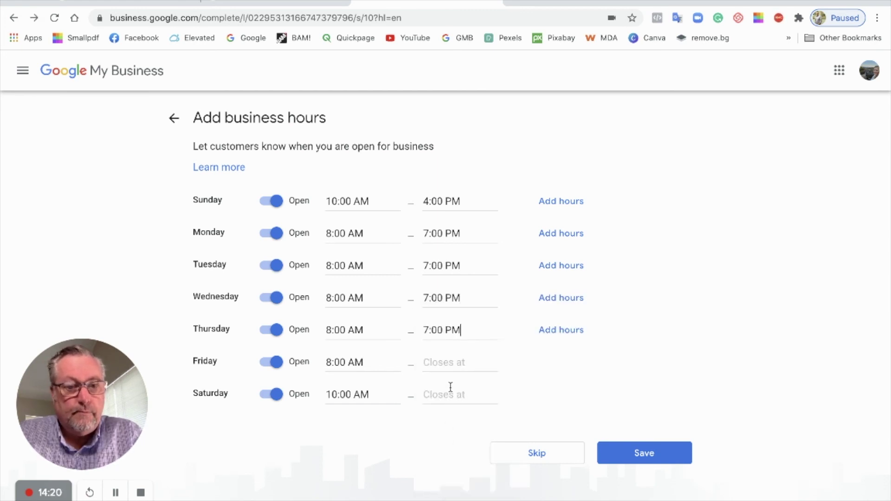
pyautogui.click(450, 367)
pyautogui.write('7')
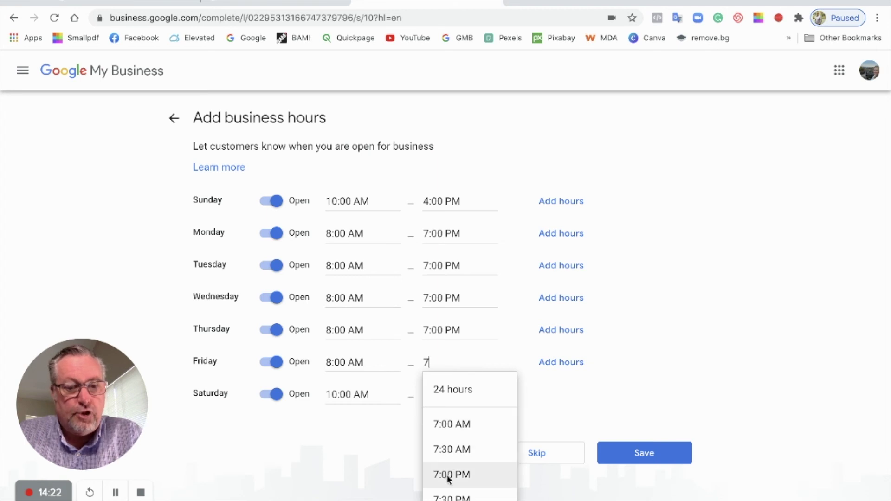
pyautogui.click(446, 474)
pyautogui.click(456, 392)
pyautogui.write('7')
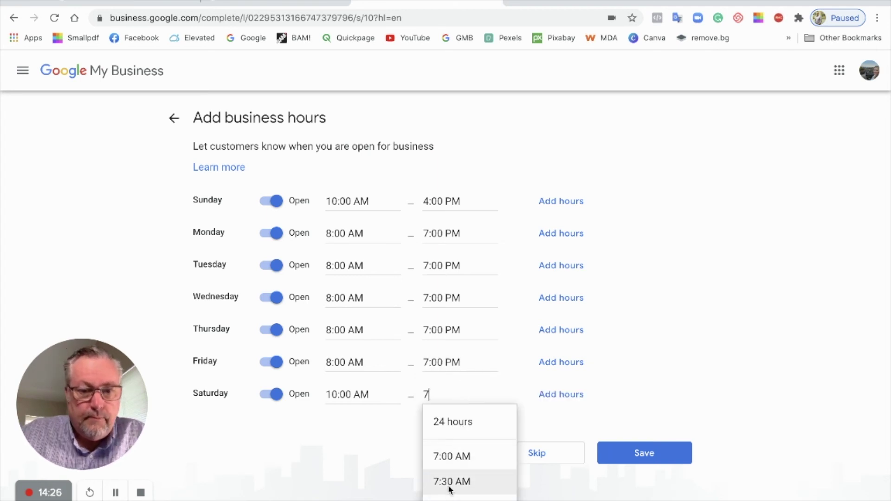
pyautogui.press('Down')
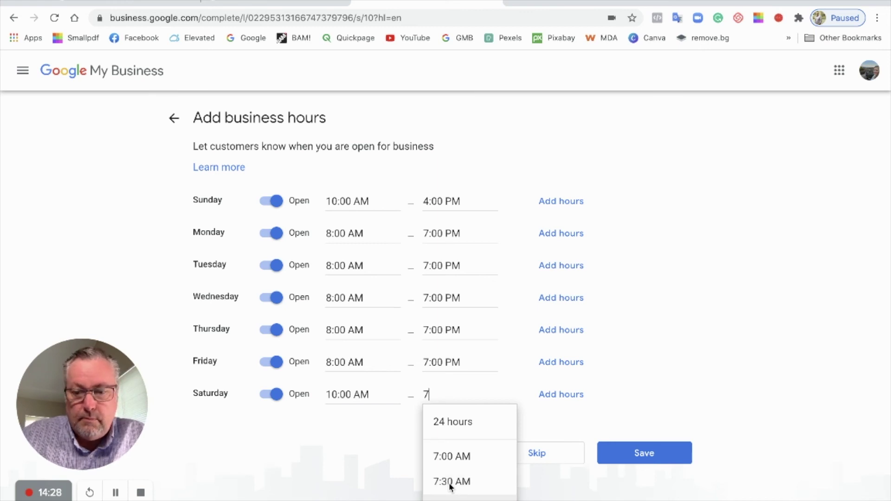
pyautogui.press('Return')
pyautogui.click(652, 454)
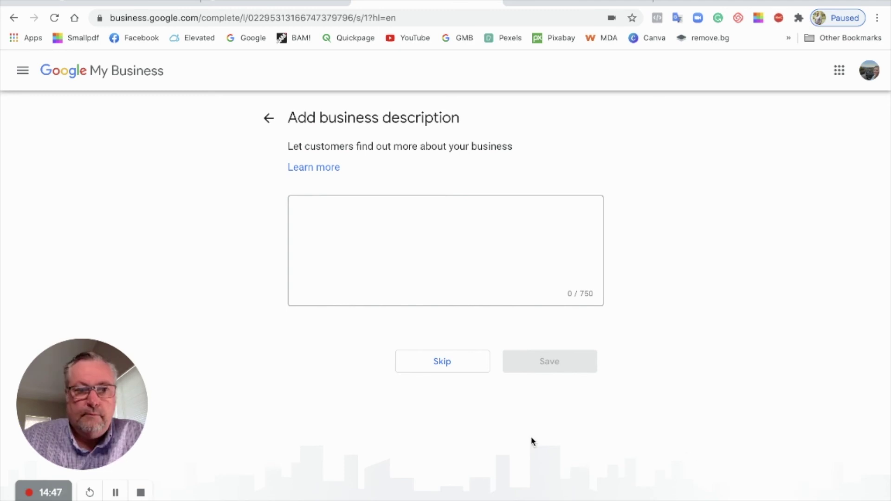
# Paste and save the 376-character Temecula real estate description, then skip staff photos
pyautogui.click(331, 210)
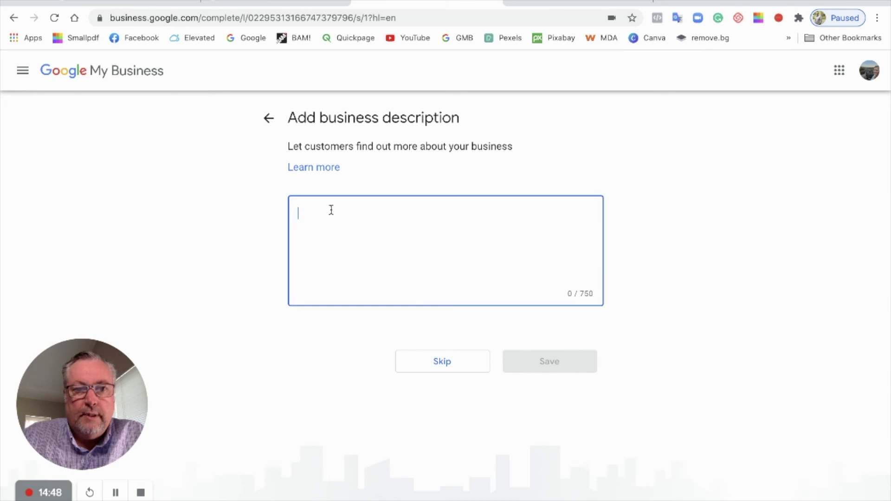
pyautogui.write('As a Temecula Real Estate Agent, I have made it my mission to help families find their perfect home, from helping you search for Temecula homes for sale to researching Temecula home prices, and Listing your home for sale on the MLS, my goal is to find you the right property based on Price, Location, Amenities, and Affordability that is the right fit for you and your family.')
pyautogui.scroll(2, 380, 230)
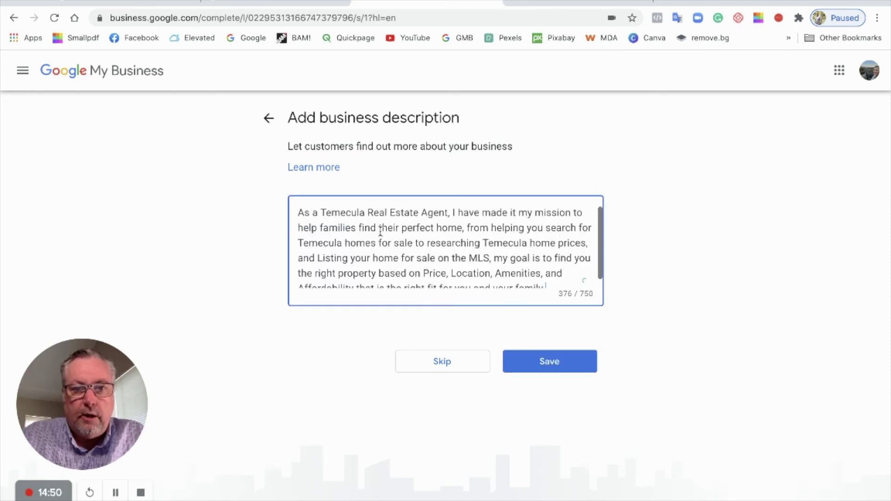
pyautogui.click(549, 364)
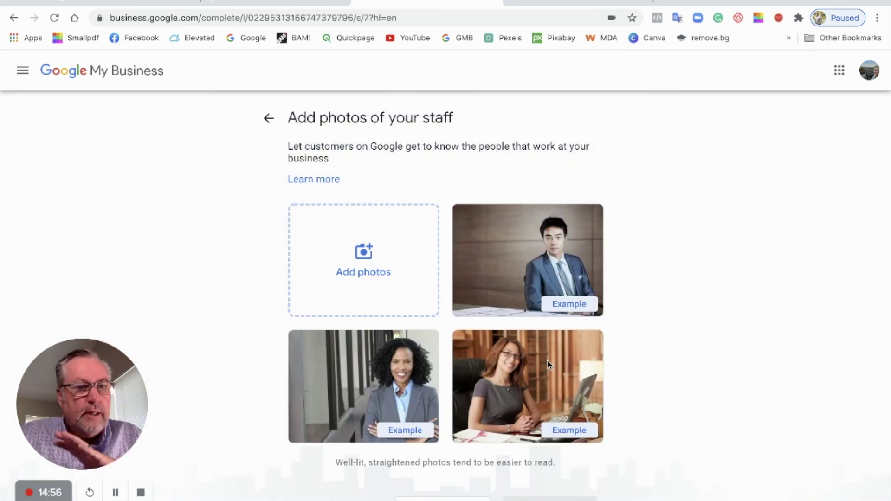
pyautogui.scroll(-1, 442, 251)
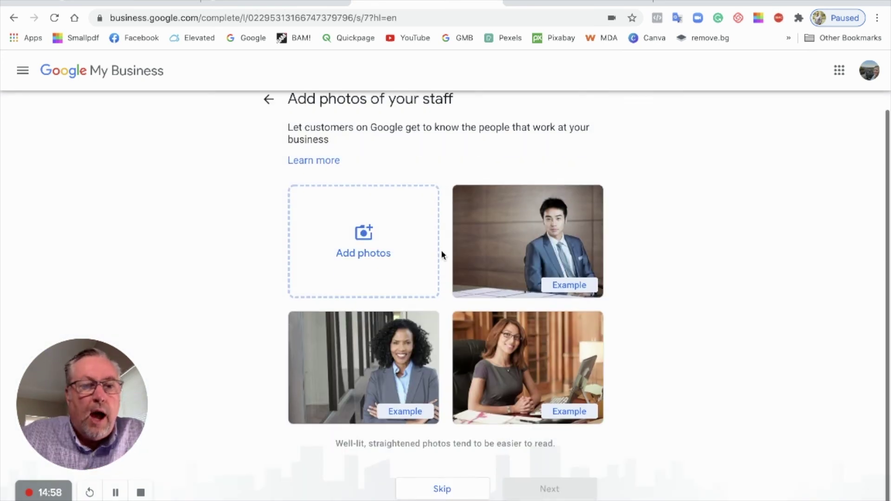
pyautogui.click(442, 489)
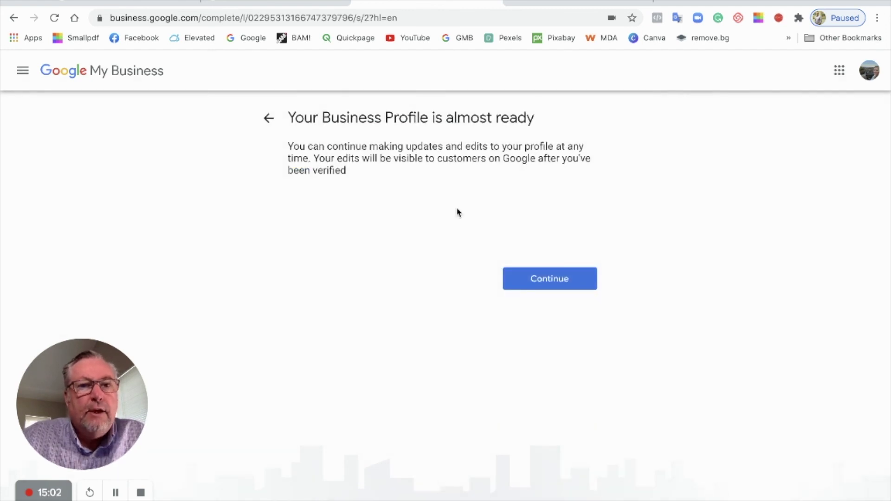
# Continue past the welcome message and scroll the dashboard showing pending verification at 80% complete
pyautogui.click(541, 281)
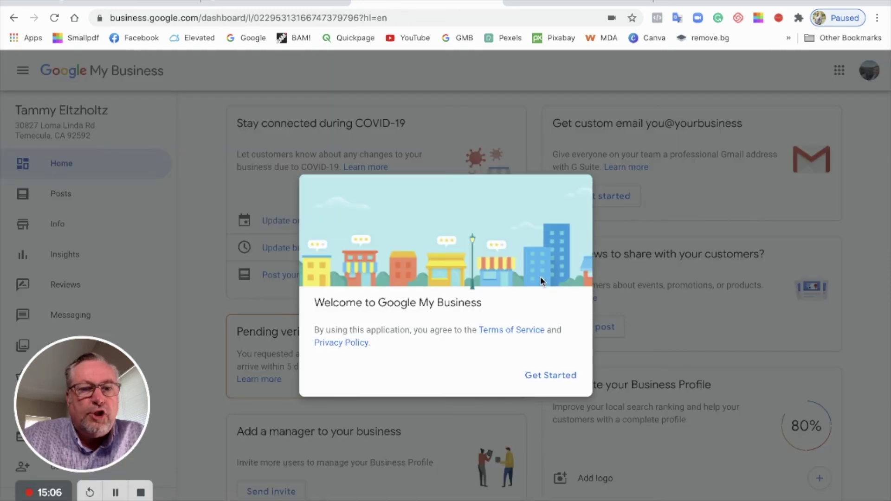
pyautogui.click(549, 377)
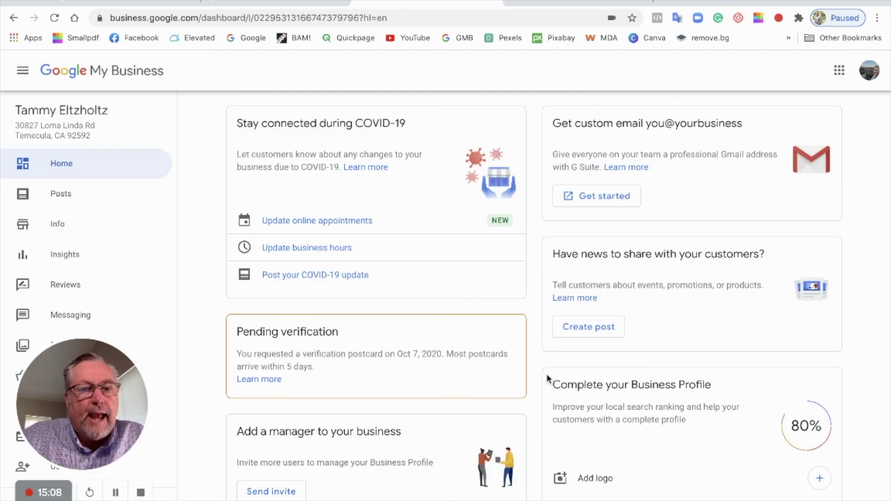
pyautogui.scroll(-1, 547, 374)
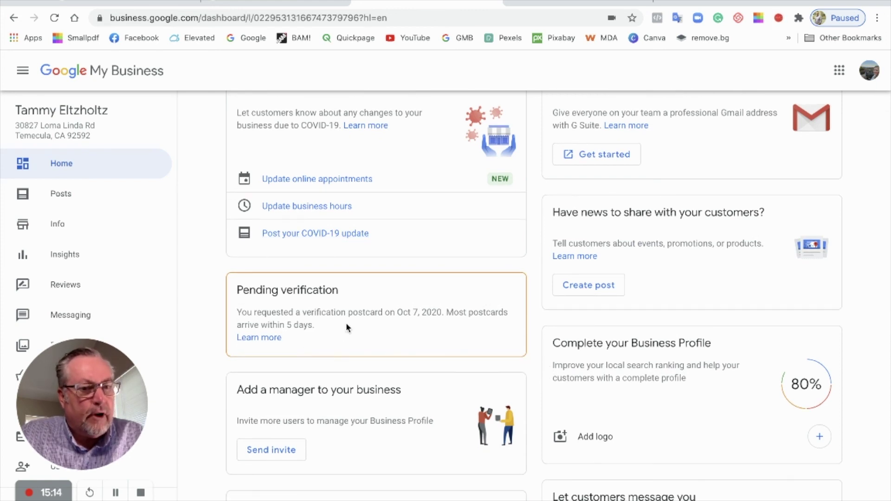
pyautogui.scroll(-1, 346, 322)
pyautogui.scroll(2, 347, 322)
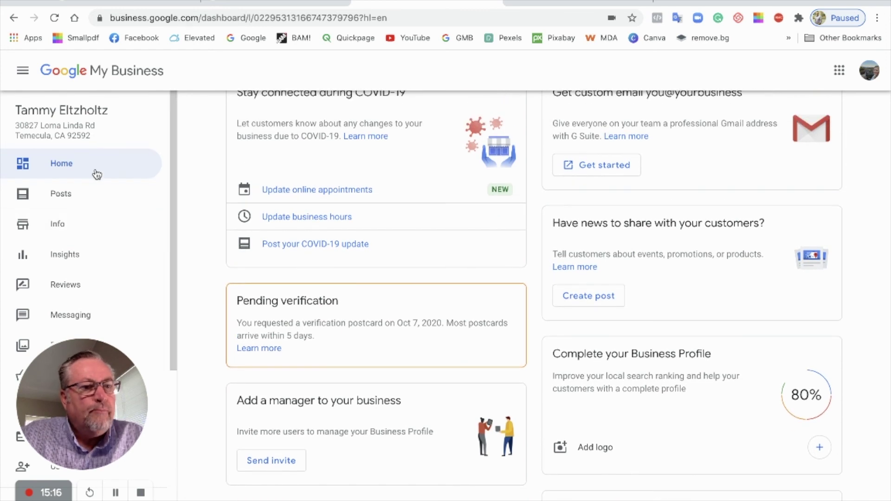
pyautogui.scroll(-1, 89, 155)
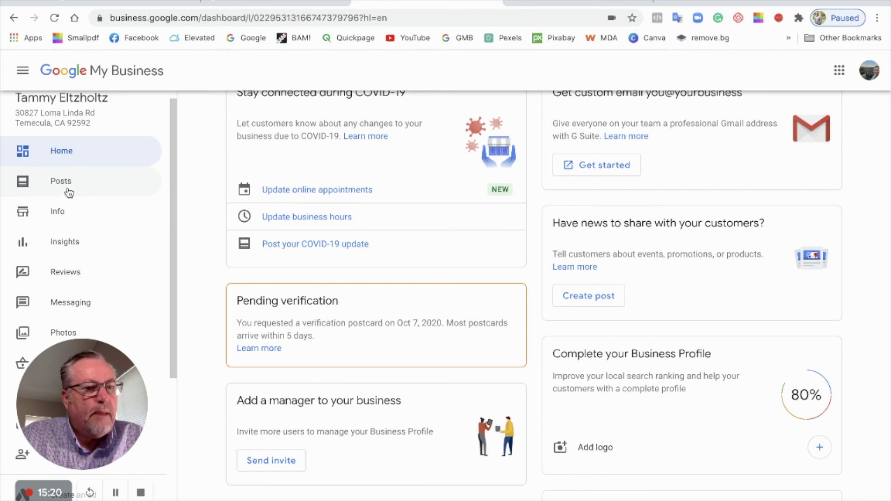
pyautogui.scroll(-2, 195, 225)
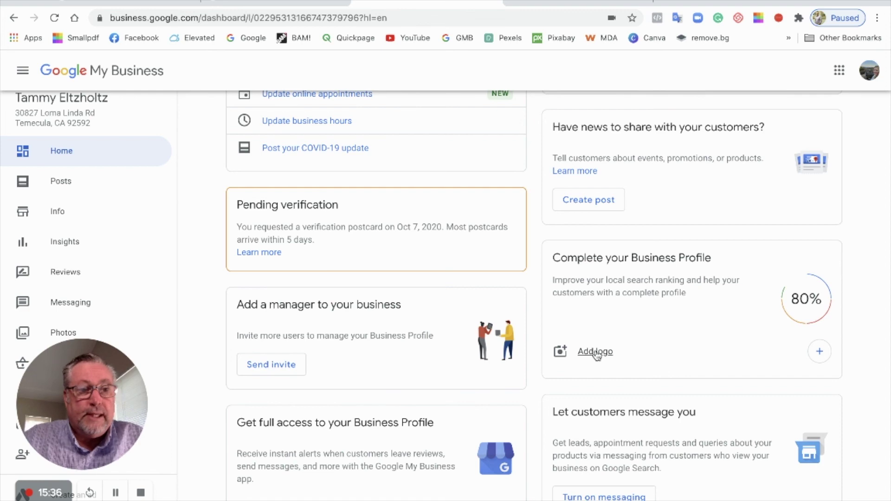
# Open the Info page and review the category, service areas and opening hours
pyautogui.click(60, 214)
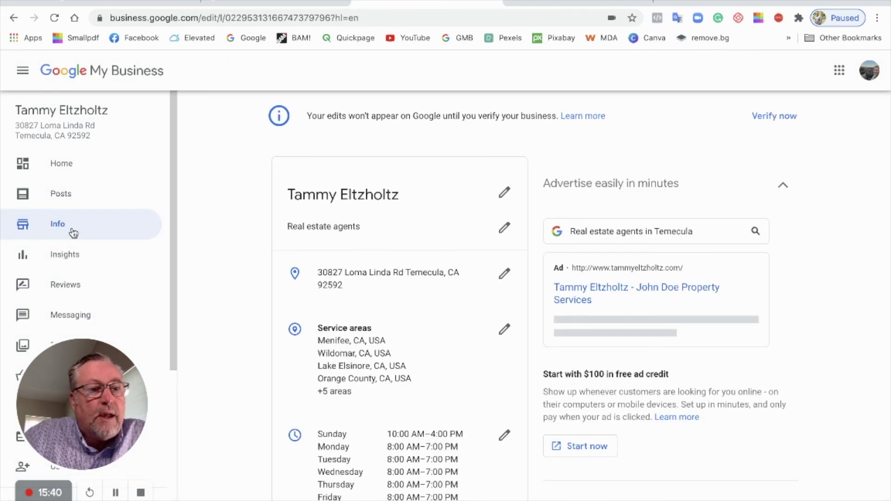
pyautogui.scroll(-1, 404, 270)
pyautogui.scroll(1, 404, 270)
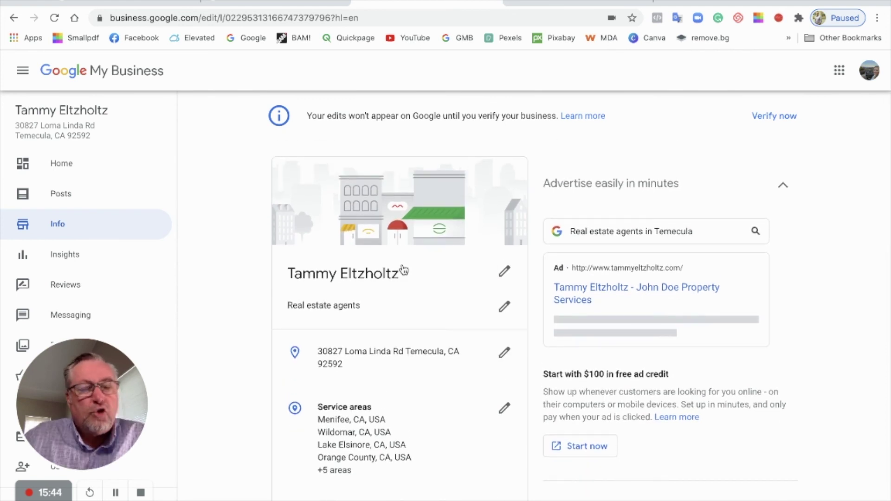